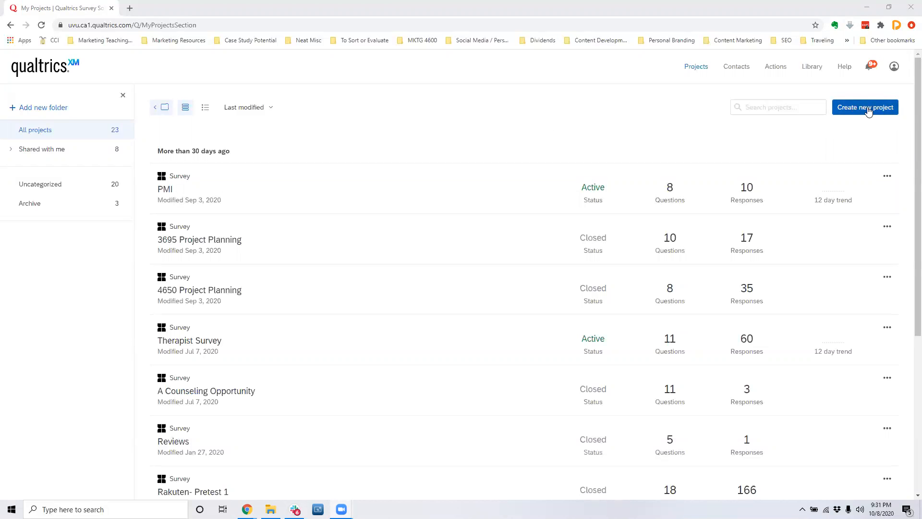
Start a new project and choose to create your own Survey instead of using a template.
click(857, 107)
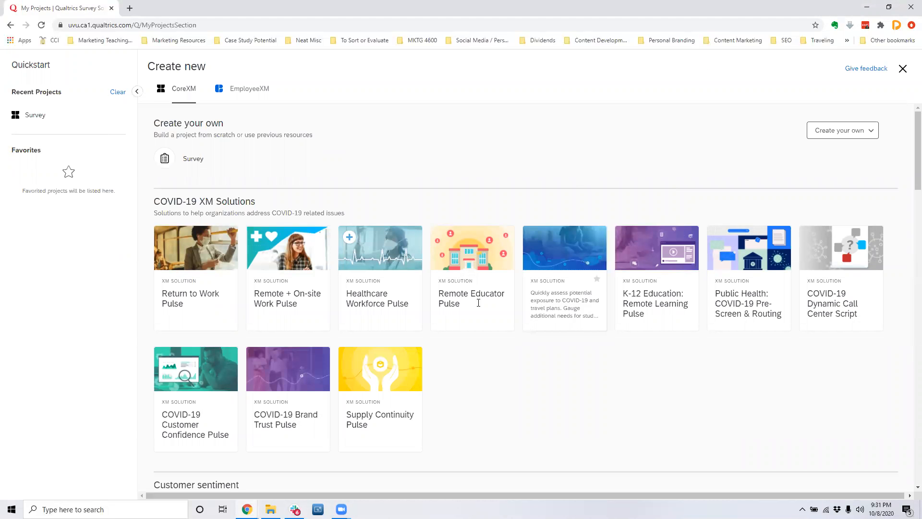
scroll(435, 341, down, 3)
scroll(435, 340, down, 5)
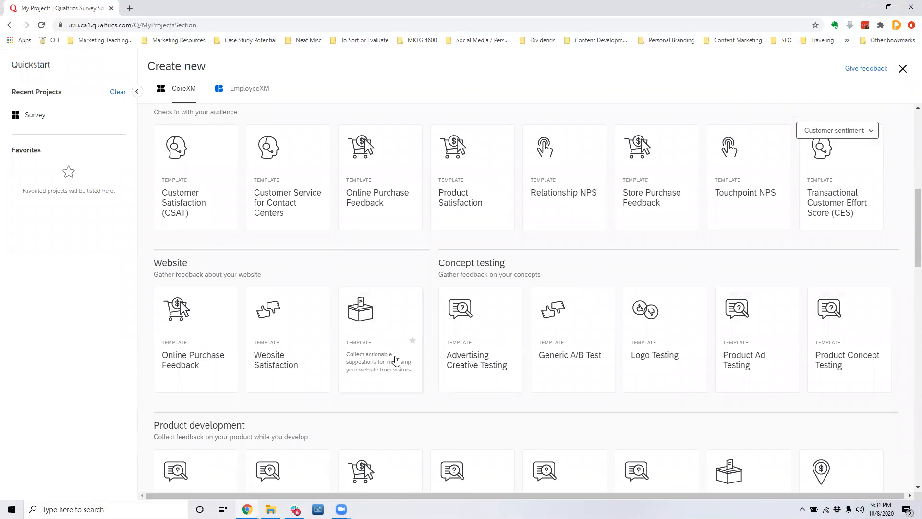
scroll(372, 320, down, 3)
scroll(370, 317, up, 10)
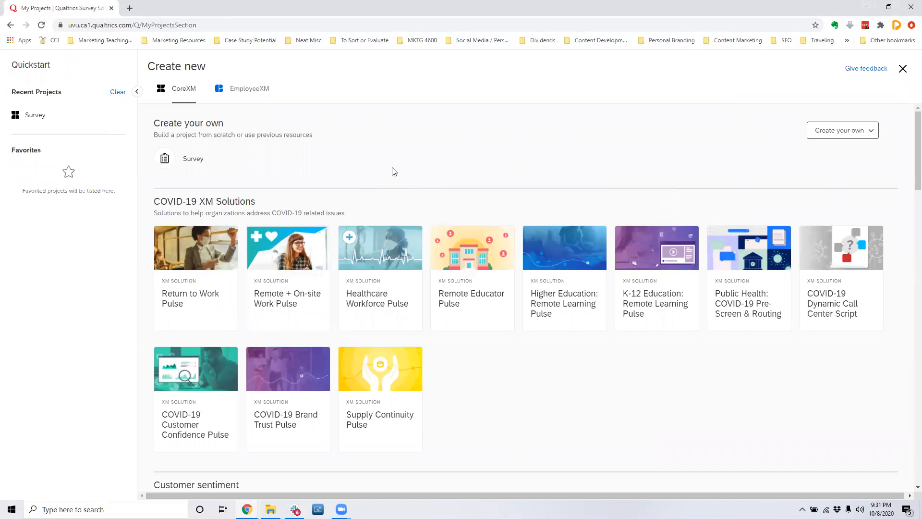
click(823, 135)
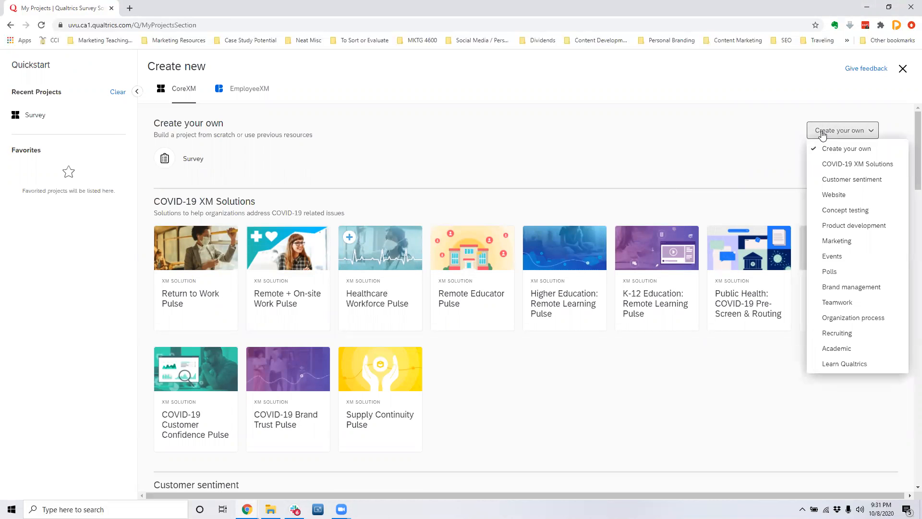
click(192, 161)
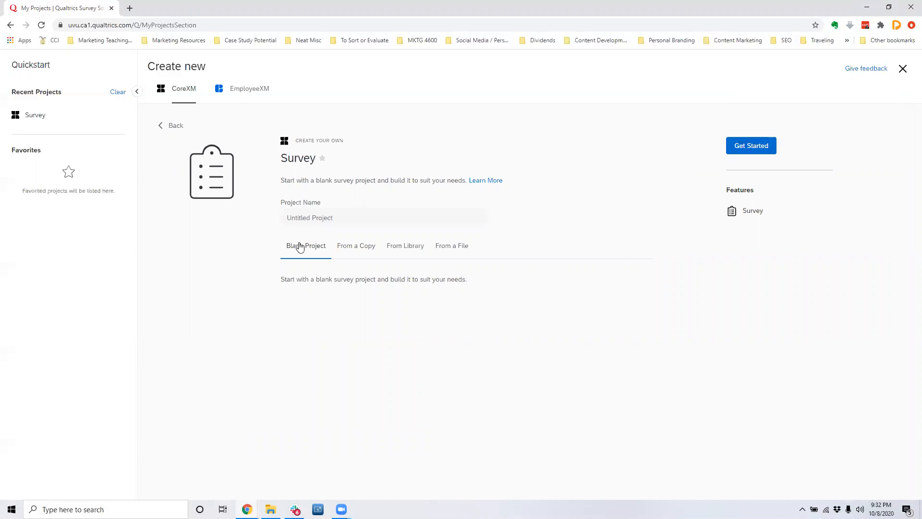
Name the blank survey project "Demo Project" and create it.
click(321, 222)
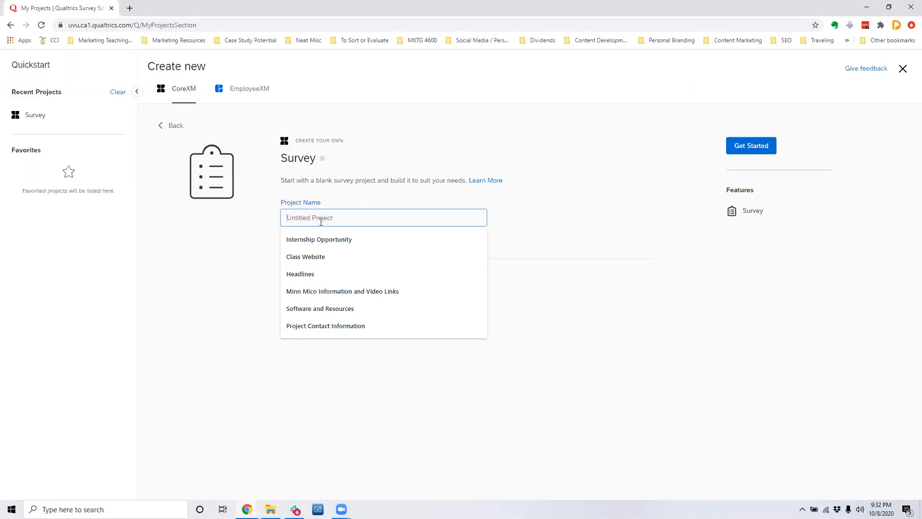
text(Demo Project)
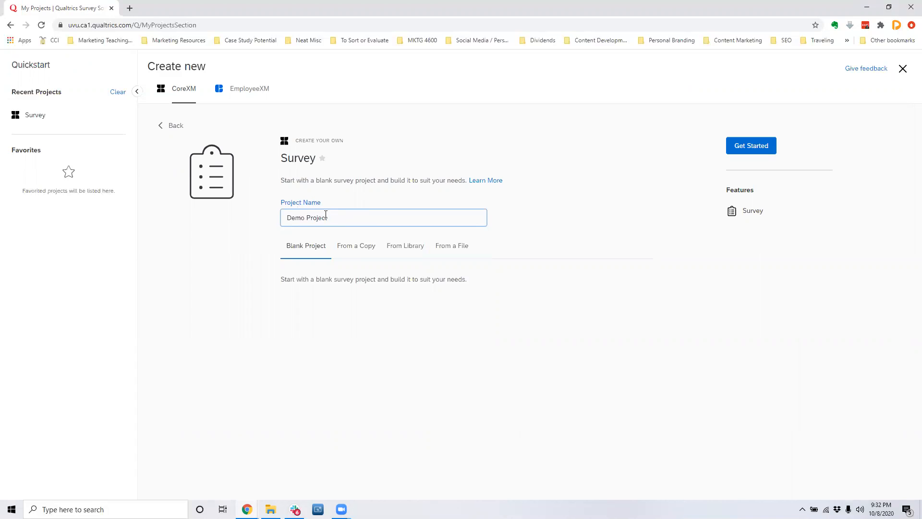
click(764, 149)
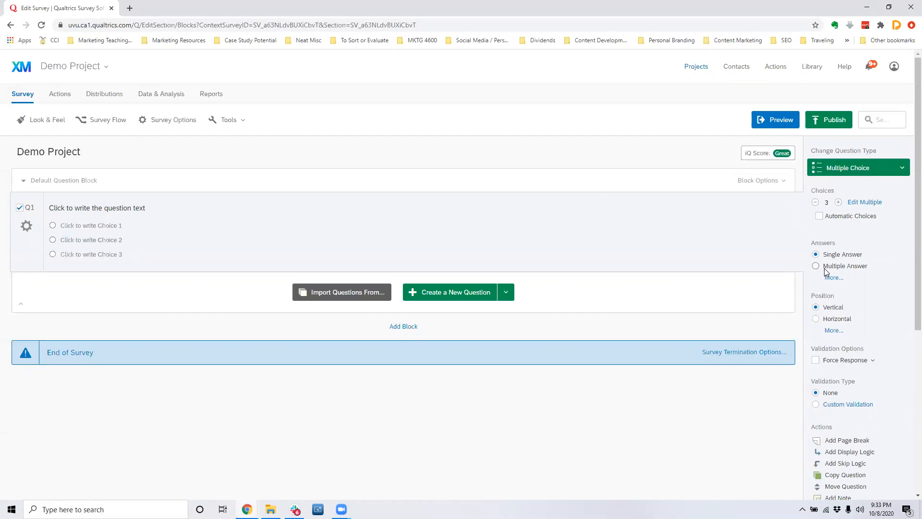
Turn Q1 into Descriptive Text reading "Welcome to my demo survey, thank you for watching and participating, this should take you about 10 minutes.".
click(859, 172)
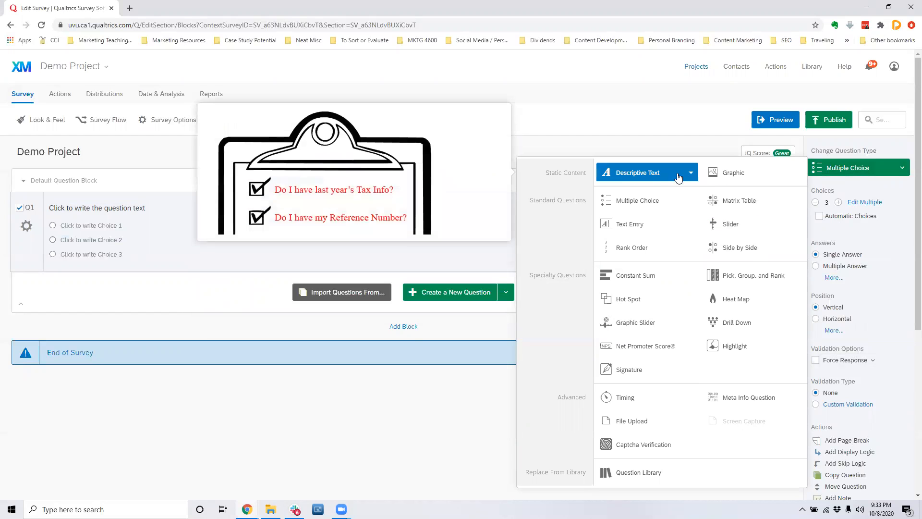
click(640, 174)
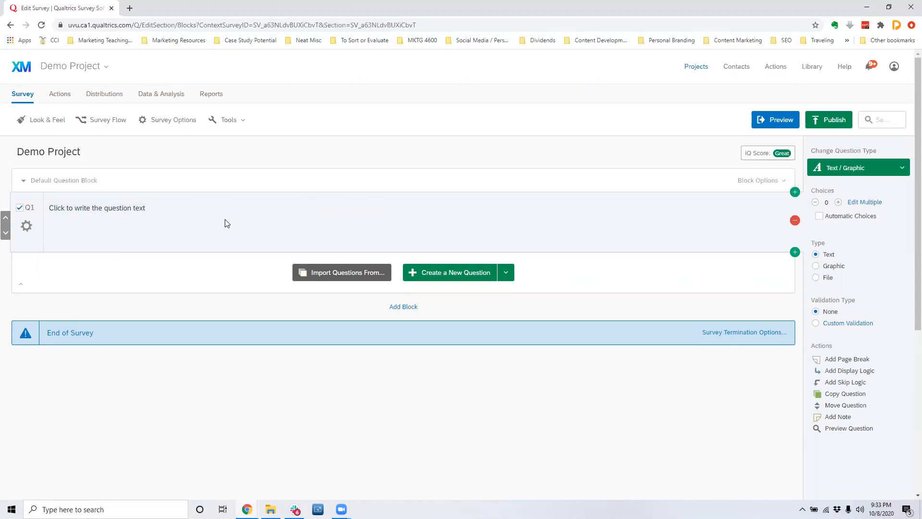
click(210, 210)
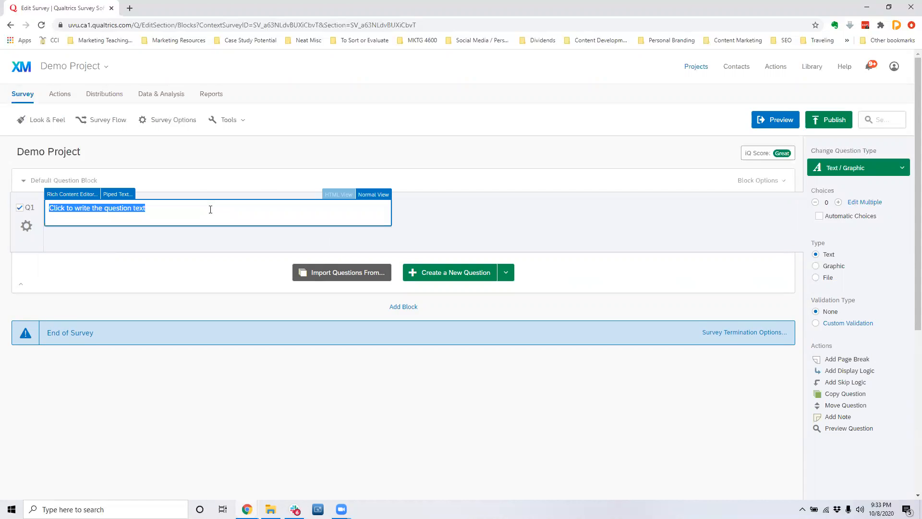
text(Welcome to my demo survey, thank you f)
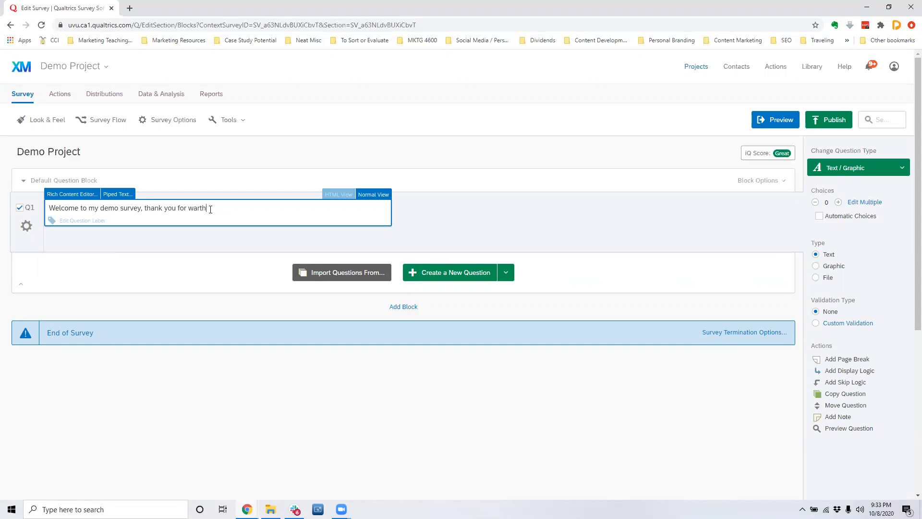
text(or watching and participating , this m)
key(BackSpace)
text(should take you about 10 minutes)
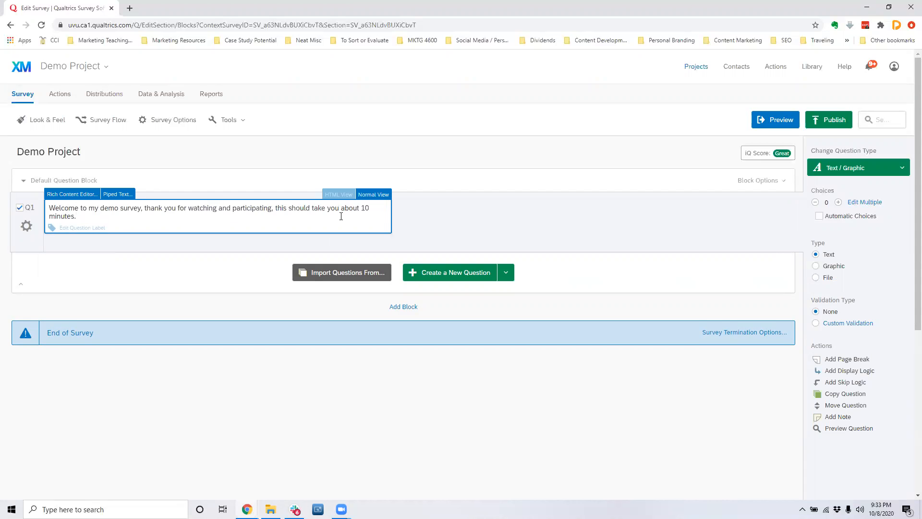
text(.)
click(447, 315)
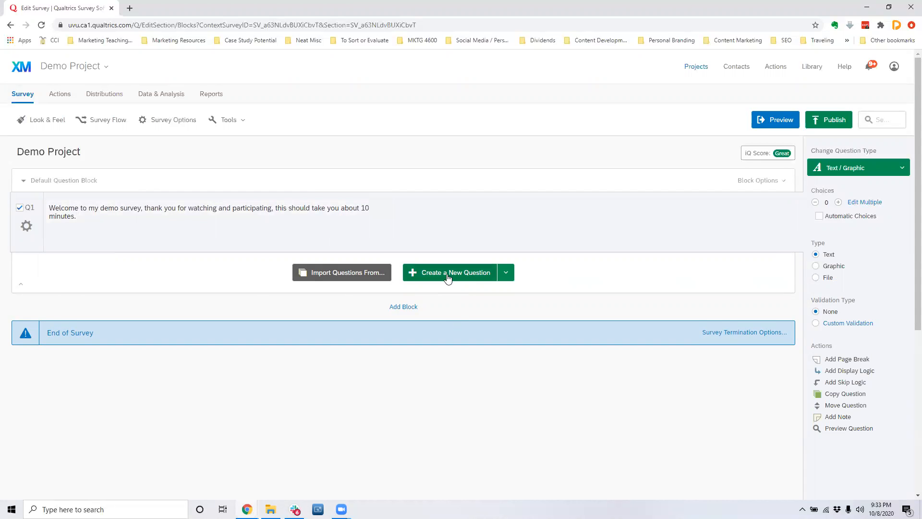
Add a multiple choice question after the welcome text, and insert and delete one extra question above it.
click(447, 277)
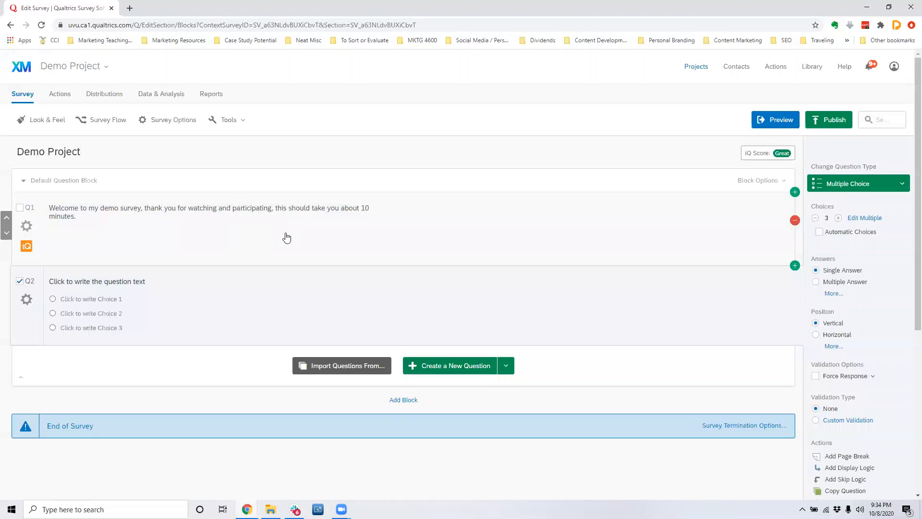
click(795, 266)
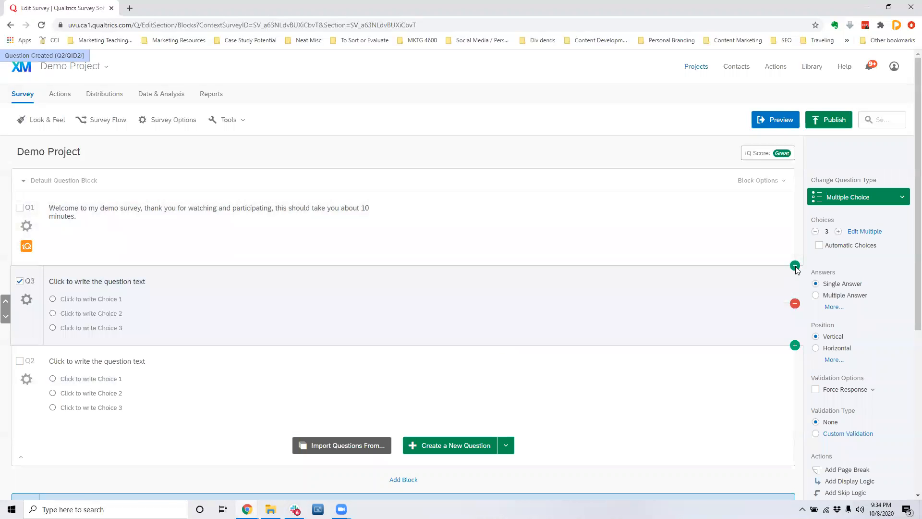
click(795, 303)
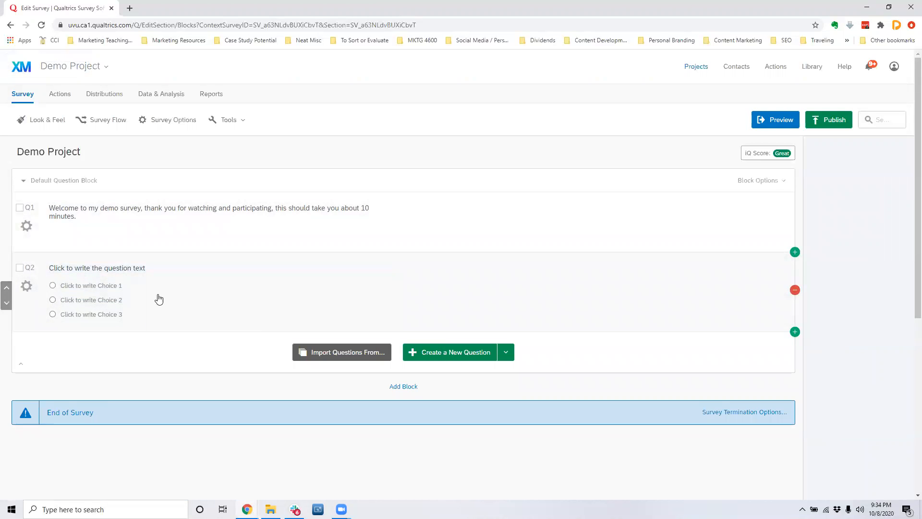
Set Q2's text to "How likely are you to participate in the following survey?" with five automatic Unlikely - Likely choices.
click(385, 288)
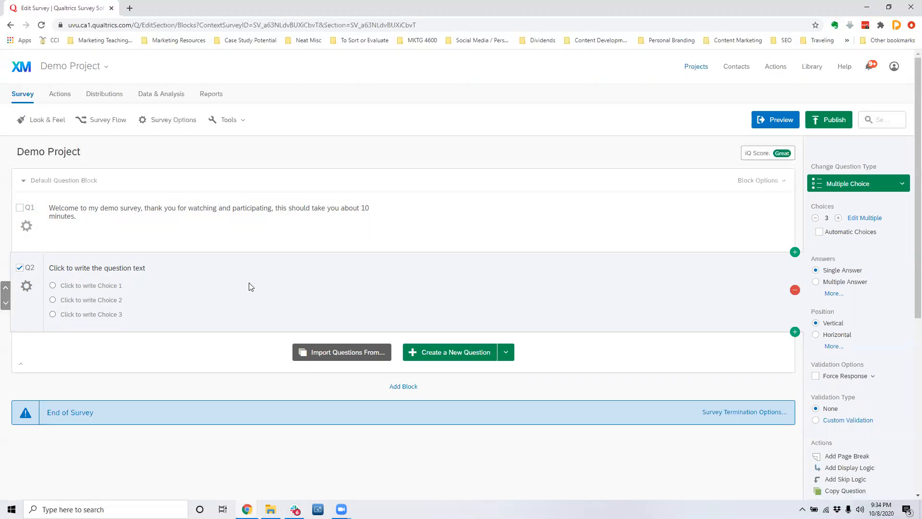
click(157, 267)
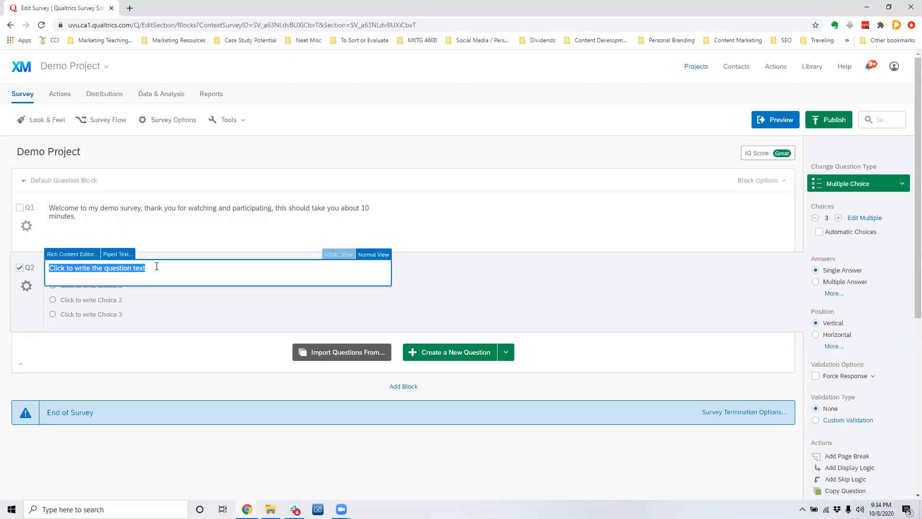
text(How likely are yo)
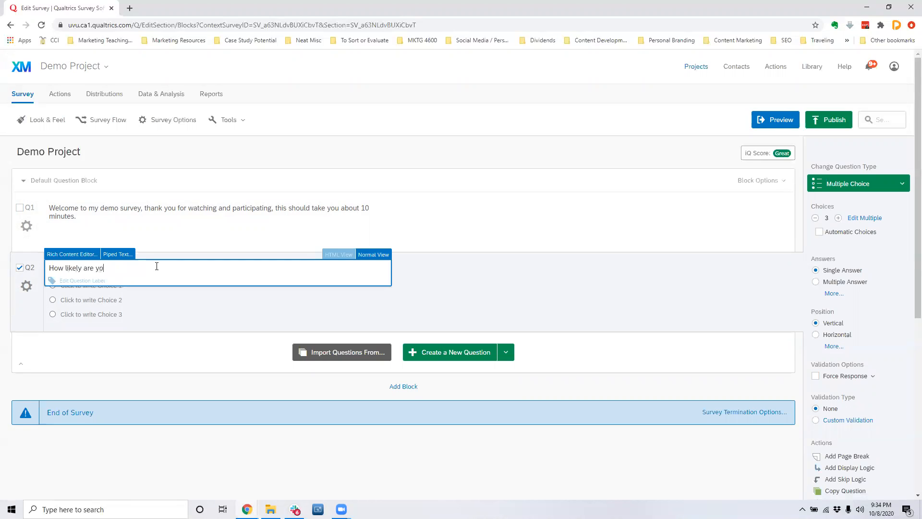
text(u to participate in the following)
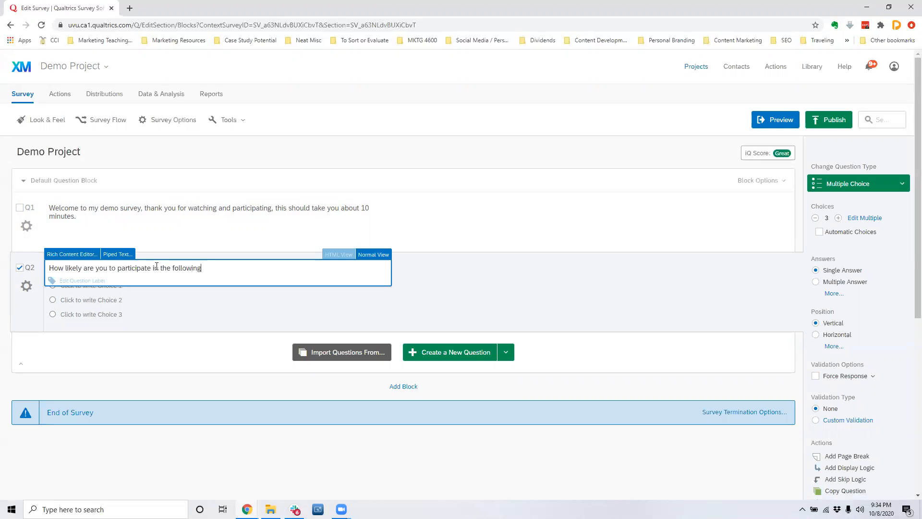
text( survey?)
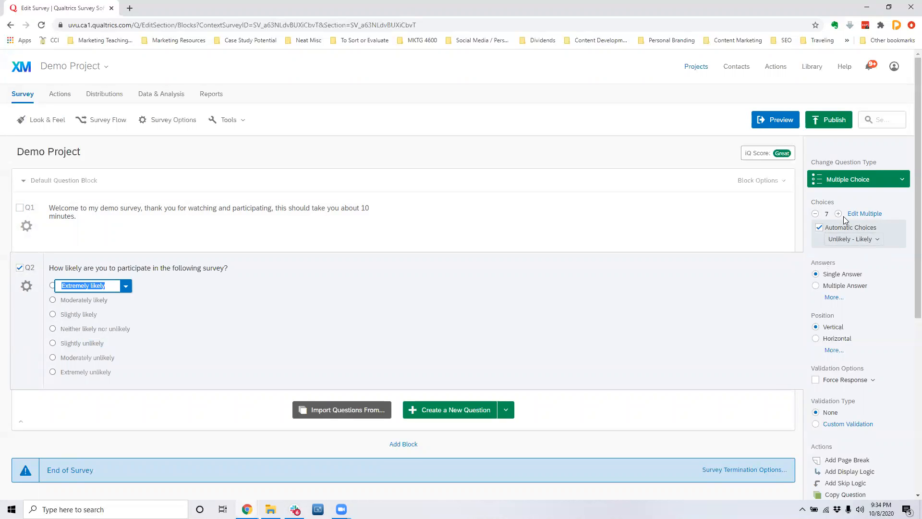
click(815, 215)
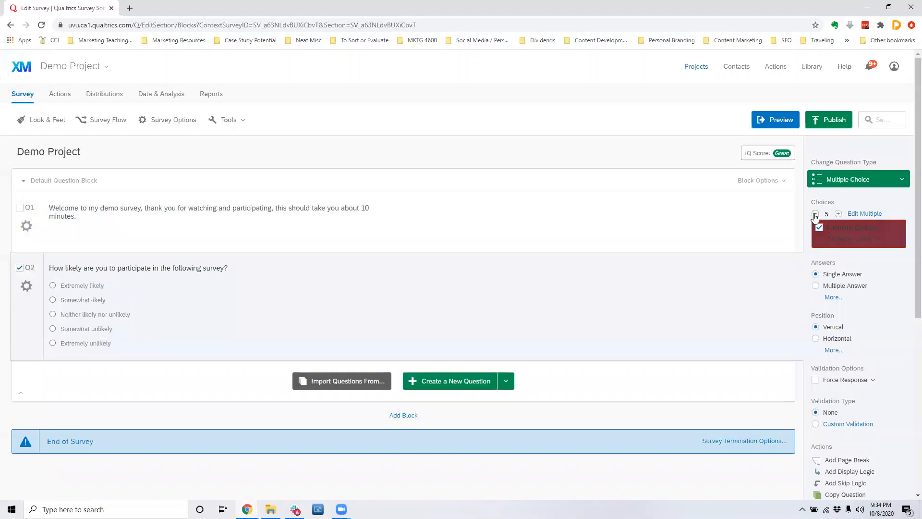
click(815, 214)
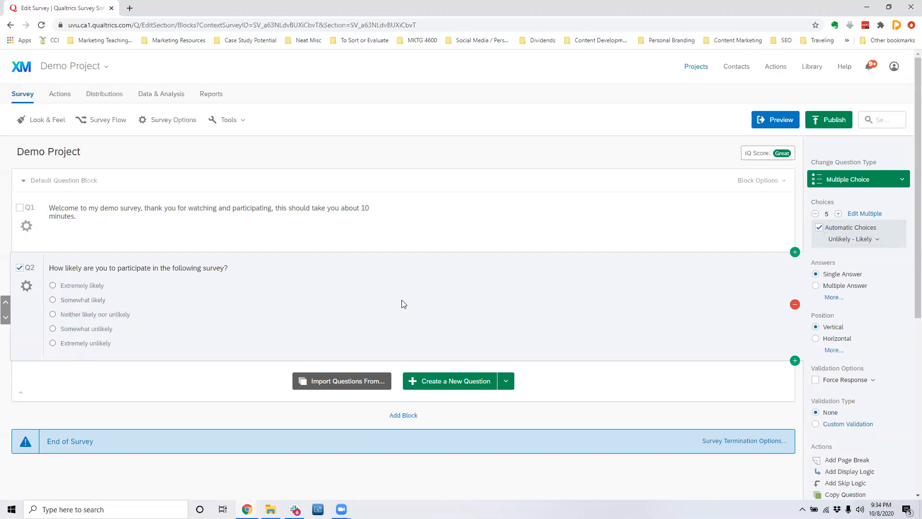
Add a question asking "How many different aspects of a computer do you think about when purchasing a laptop?".
click(440, 377)
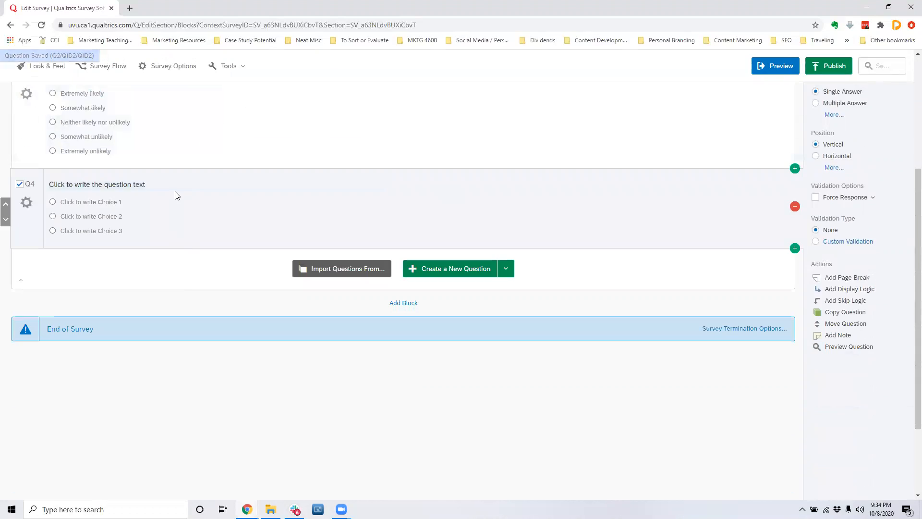
click(175, 187)
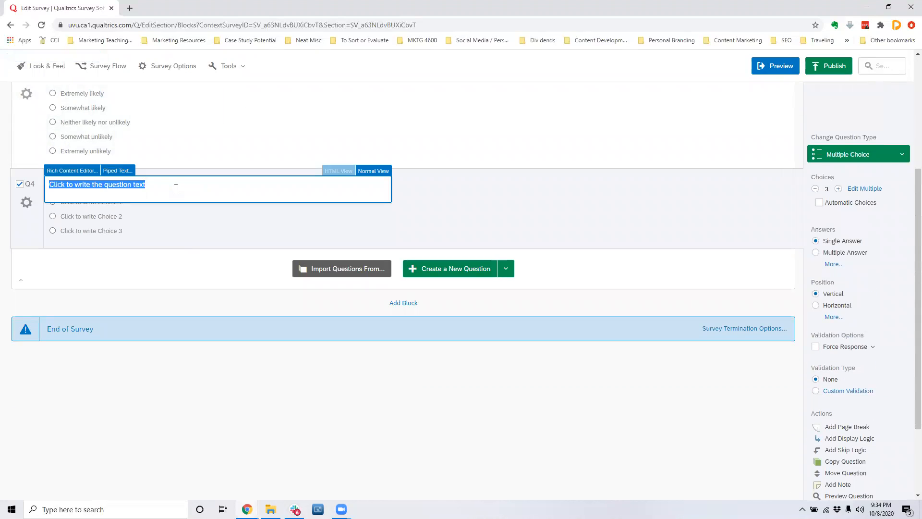
text(How many diffe)
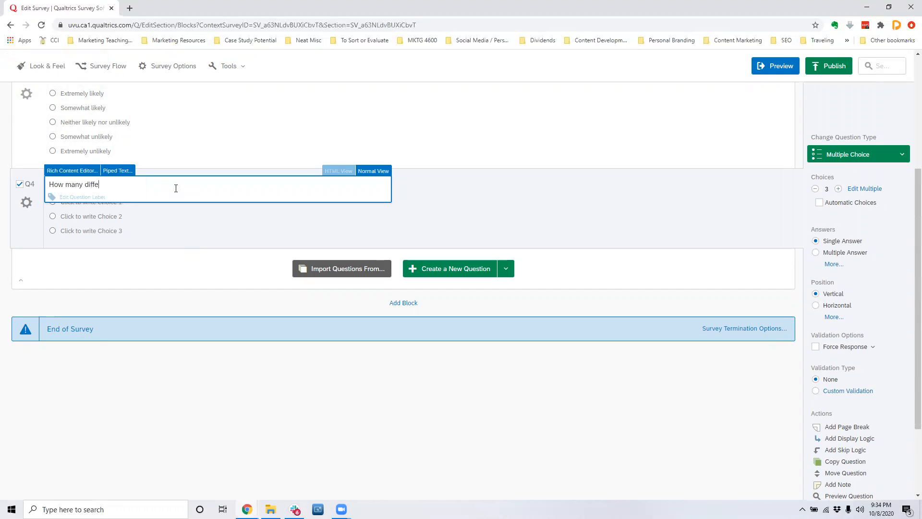
text(rent aspects of a compater do you think about when bu)
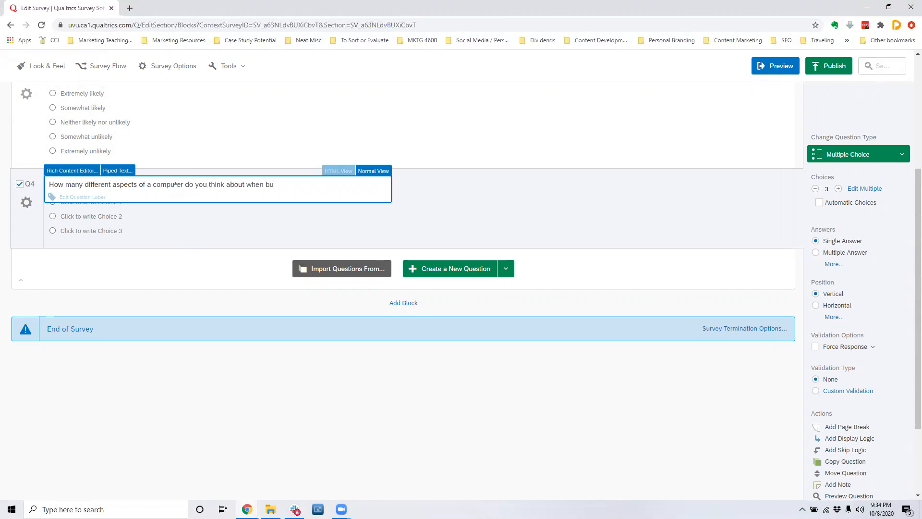
text(asing a lpaaptop?)
click(453, 179)
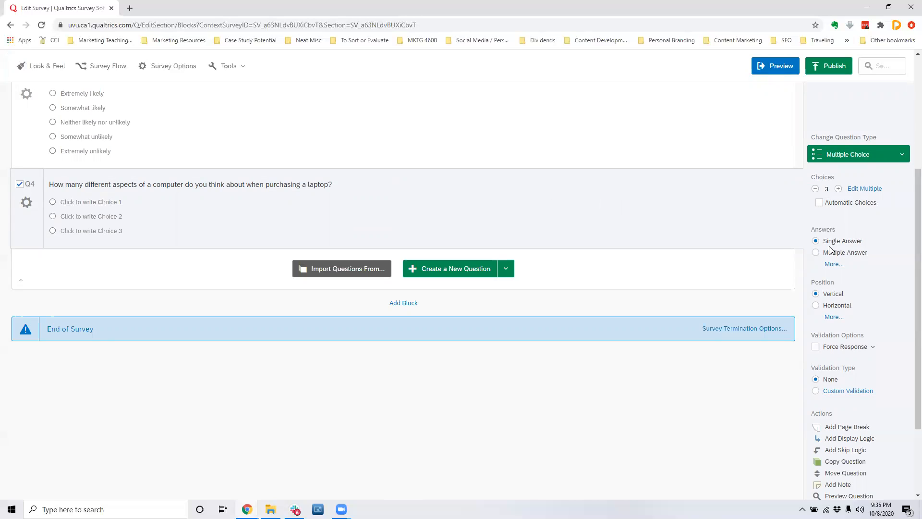
Configure the laptop question as Multiple Answer with six choices in the Column position.
click(815, 253)
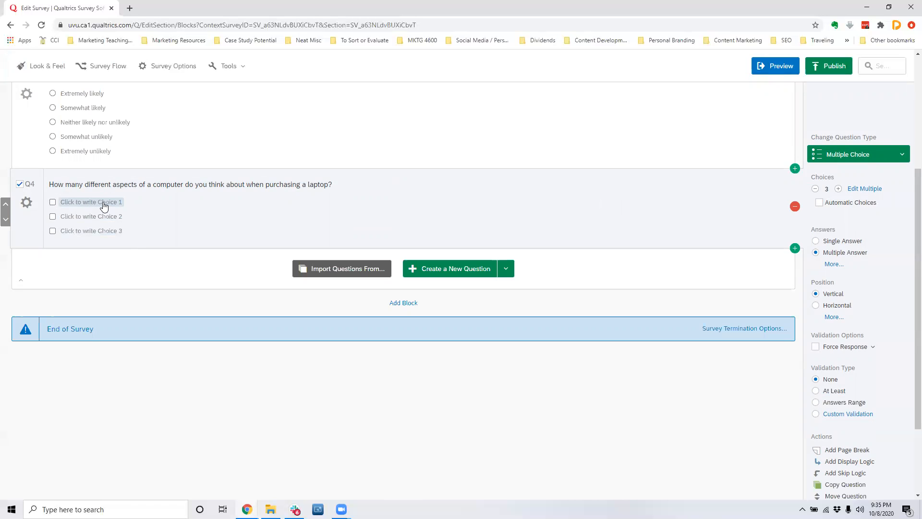
click(839, 189)
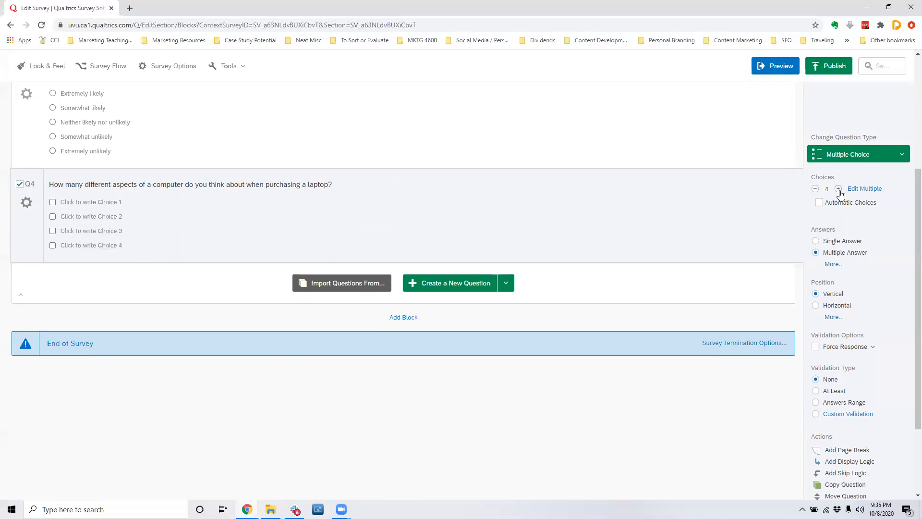
click(838, 189)
click(838, 189)
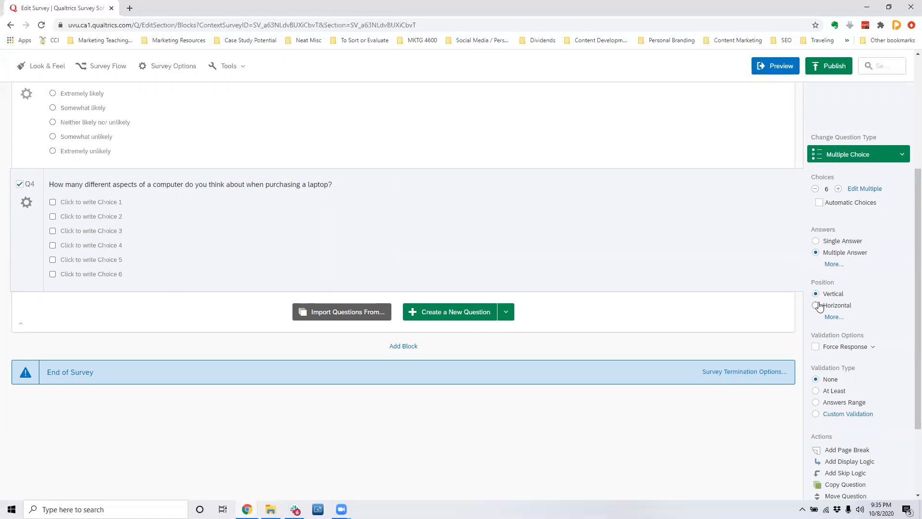
click(832, 318)
click(817, 318)
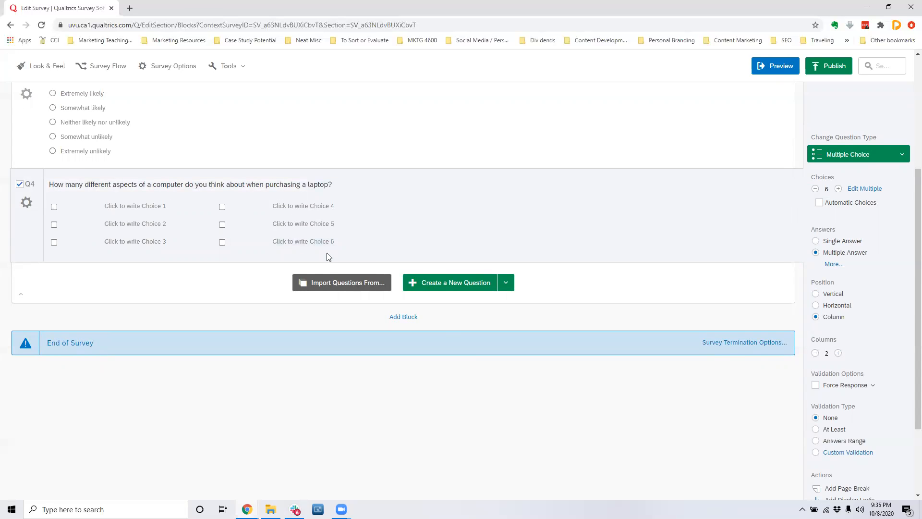
Name the first three choices of the laptop question RAM, HD Space and Screen Resolution.
click(130, 206)
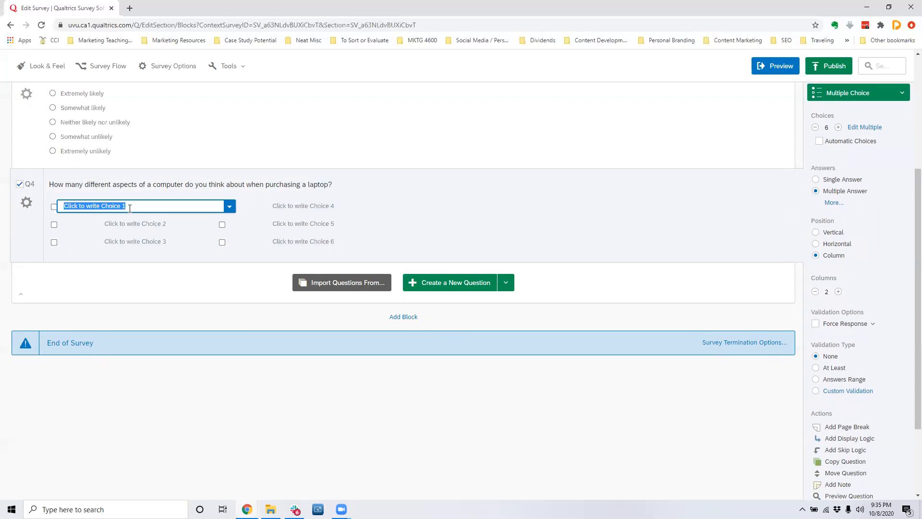
text(RAM)
key(Return)
text(HD )
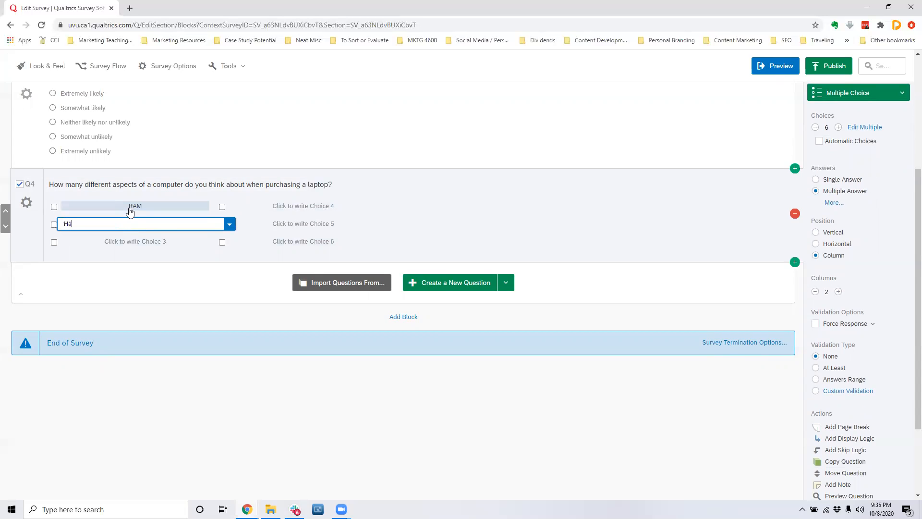
text(Space)
key(Return)
text(Screen REsolution)
key(Return)
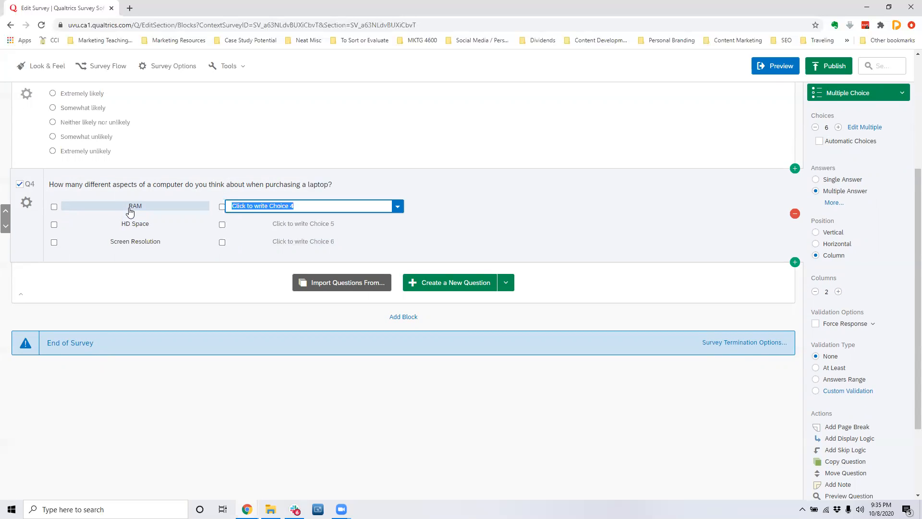
Name the laptop question's fourth, fifth and sixth choices Keyboard, Brand and Mouse.
text(Keyboard)
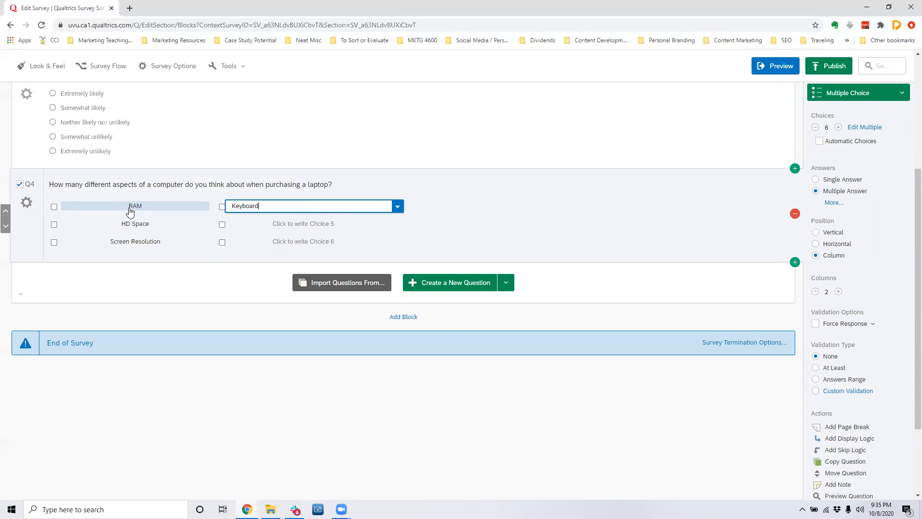
key(Return)
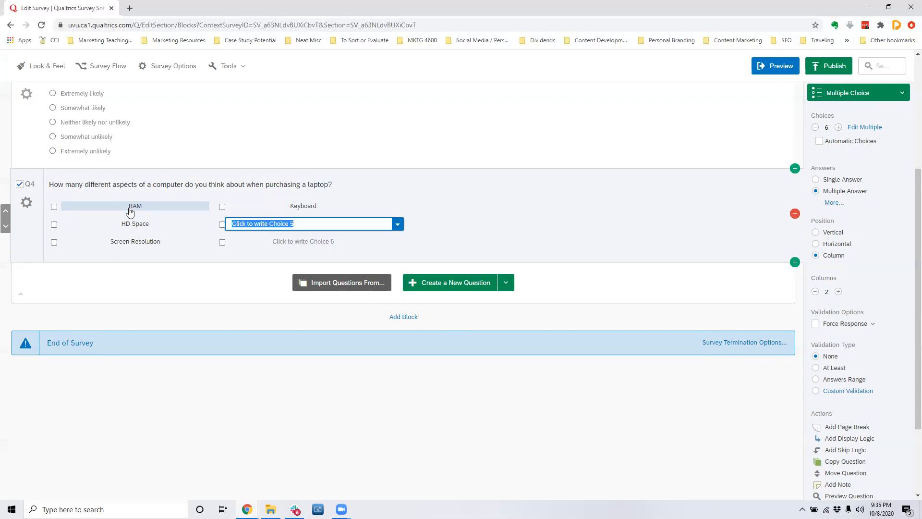
text(Brand)
key(Return)
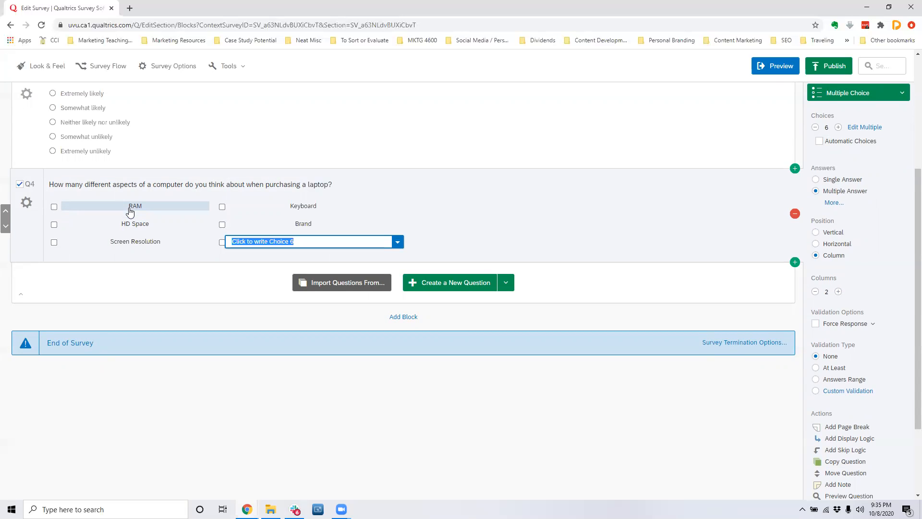
text(Mouse)
click(222, 287)
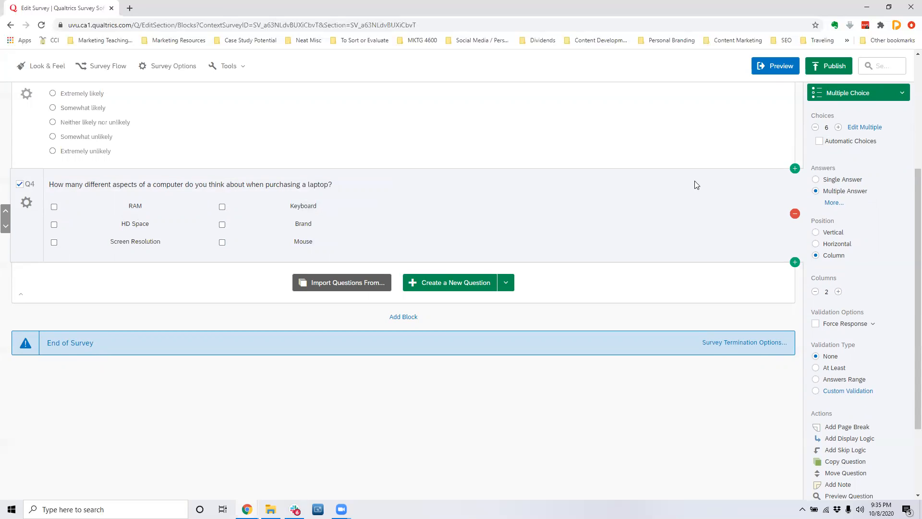
Remove the last choice from the laptop aspects question and add it back.
scroll(828, 235, up, 1)
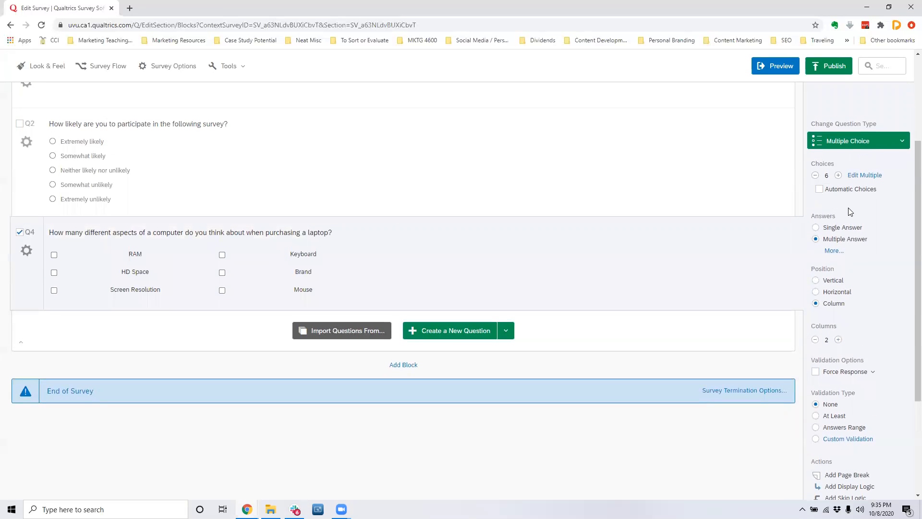
click(816, 176)
click(837, 176)
scroll(855, 250, down, 1)
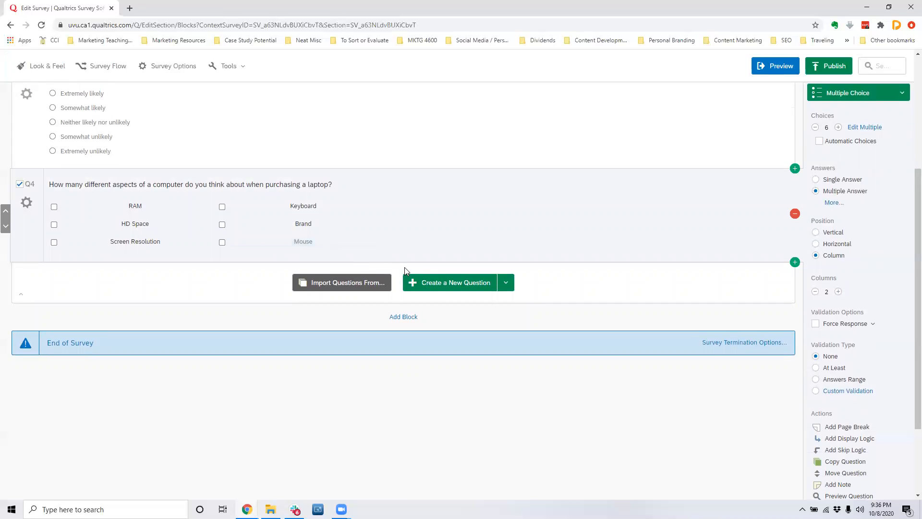
Add a seventh choice to the laptop question, allow text entry on it, and label it "Write in your own.".
click(838, 127)
click(299, 242)
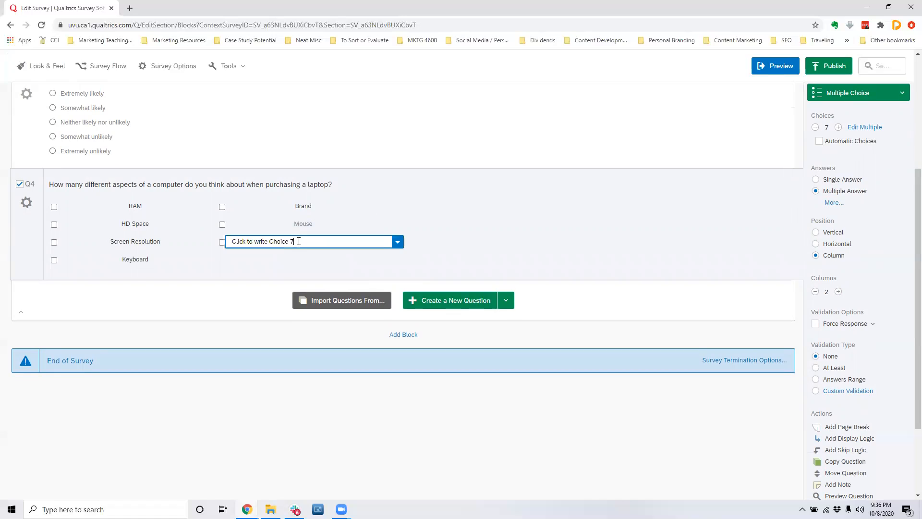
click(398, 242)
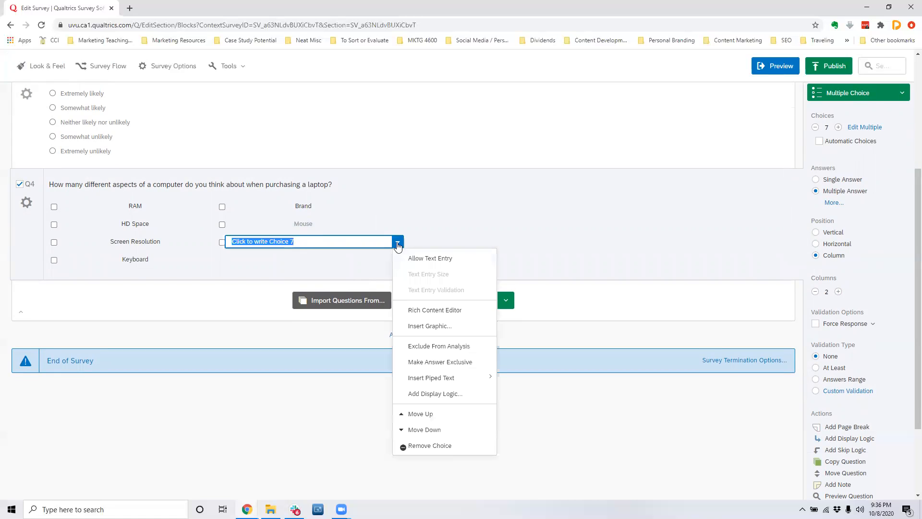
click(414, 259)
click(297, 241)
key(ctrl+a)
text(W)
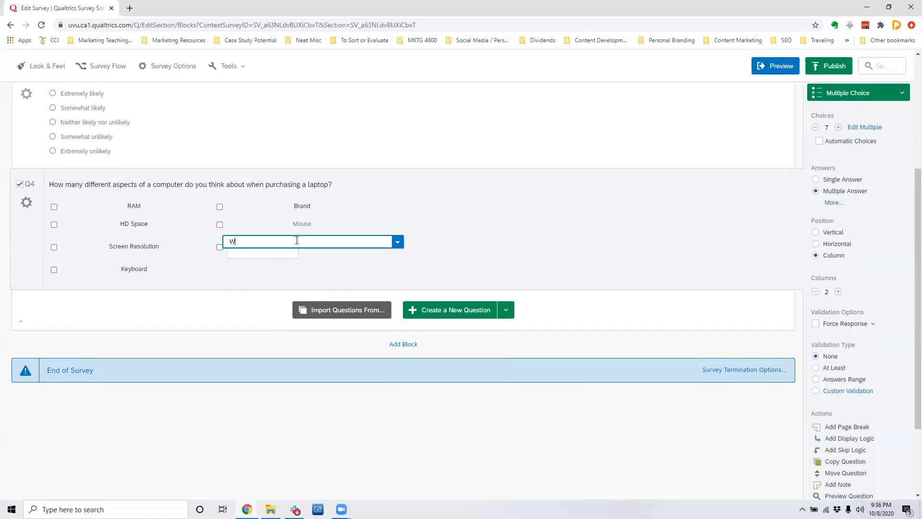
text(rite in your own.)
click(378, 274)
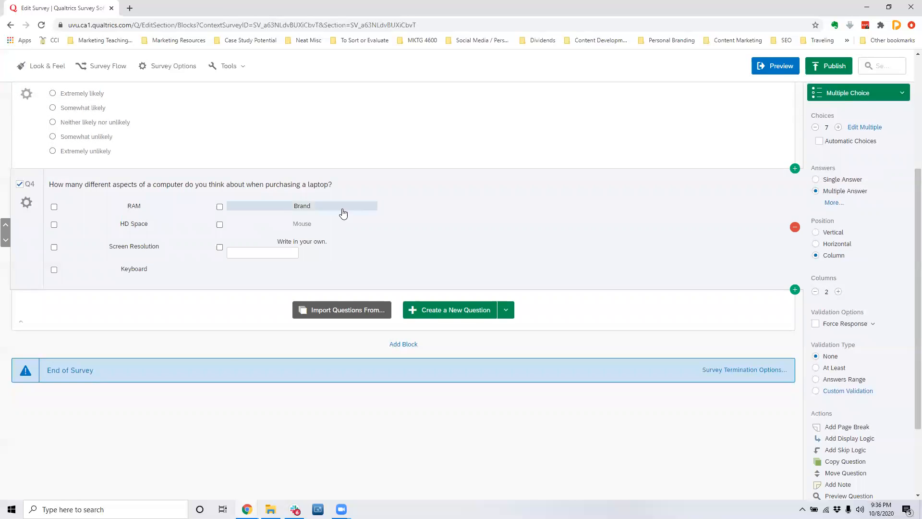
scroll(408, 221, up, 3)
scroll(408, 221, down, 1)
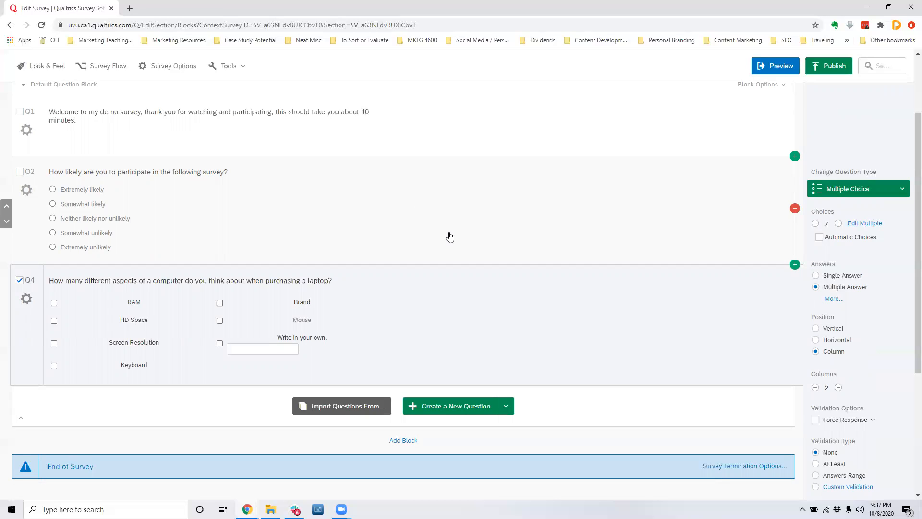
scroll(449, 236, up, 2)
scroll(450, 237, down, 2)
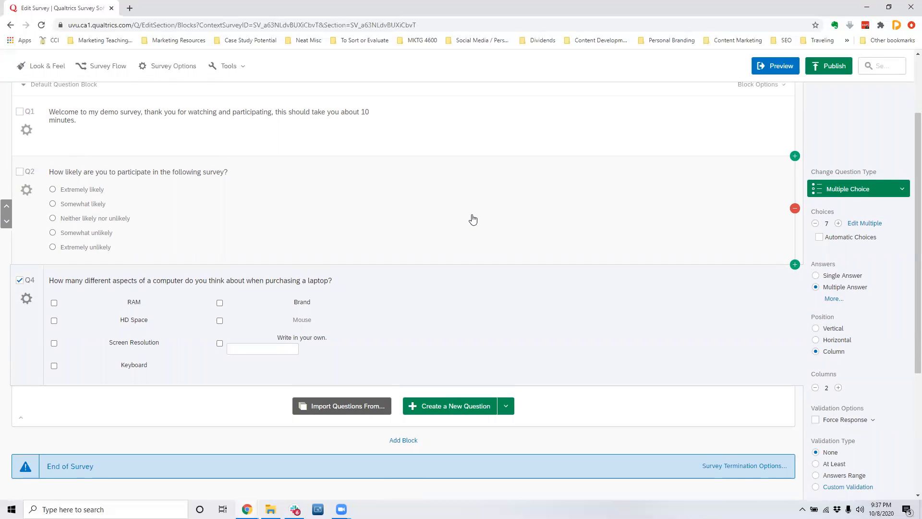
scroll(473, 219, up, 2)
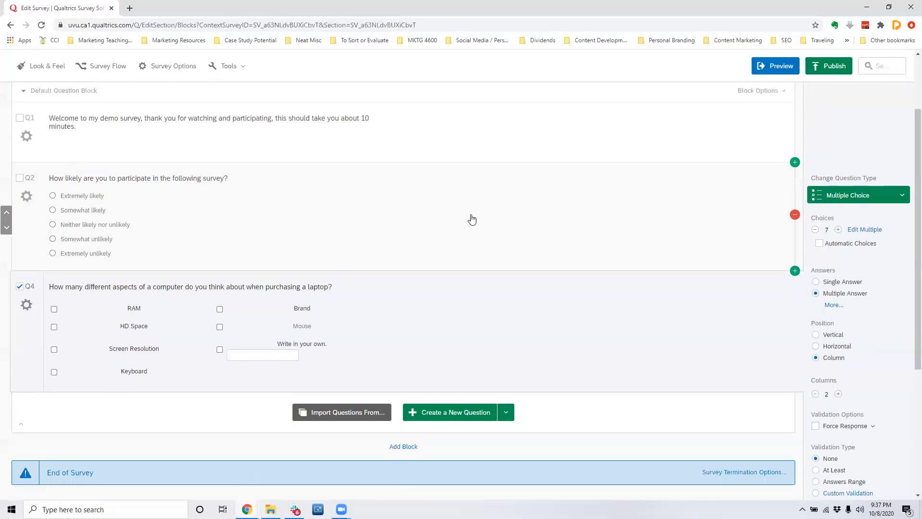
scroll(315, 264, down, 3)
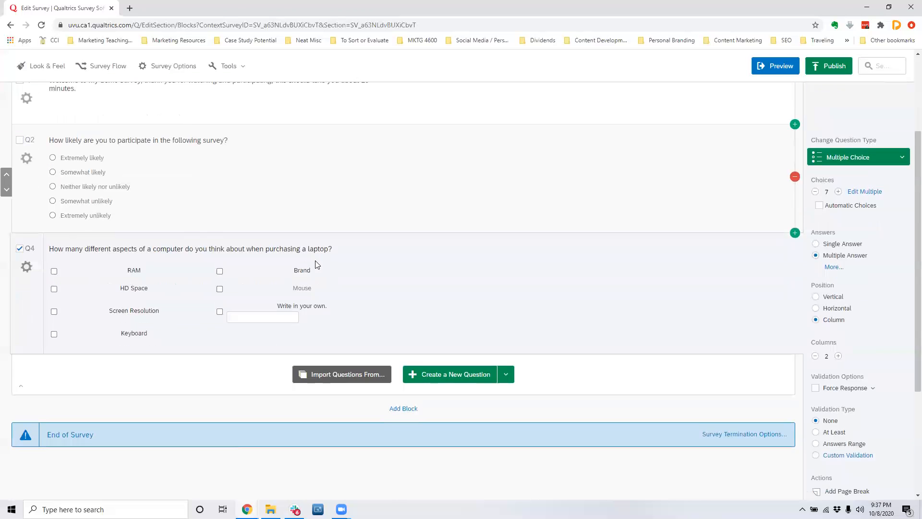
Add a question after the laptop aspects question asking "Have you ever purchased an HP laptop?".
click(446, 359)
scroll(222, 350, down, 2)
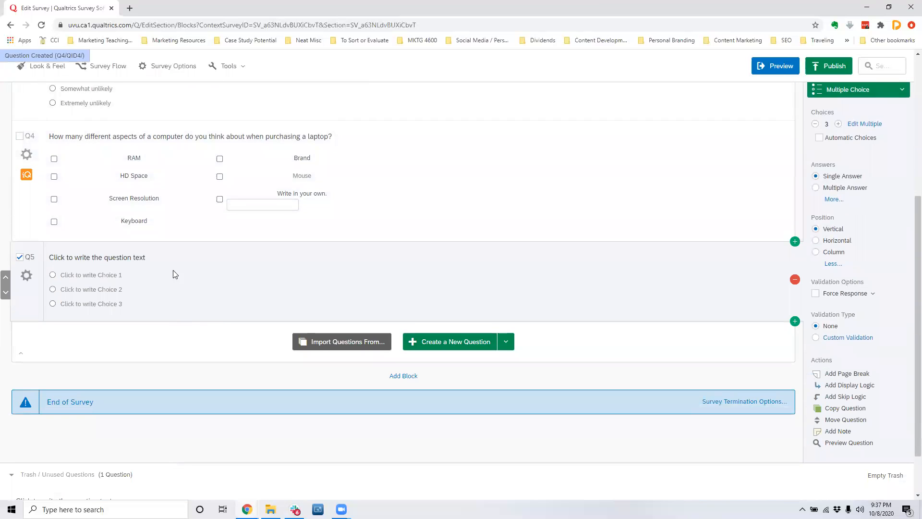
click(176, 262)
text(HAve y)
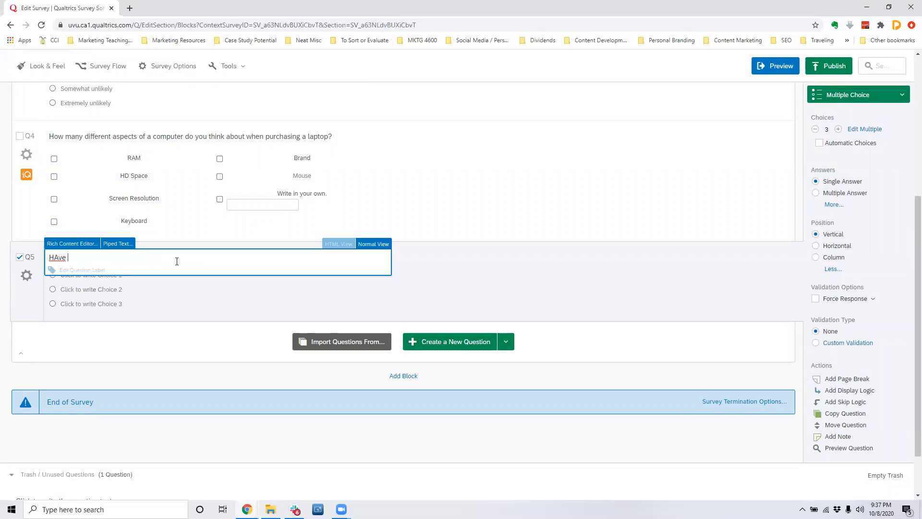
key(BackSpace)
key(BackSpace)
key(BackSpace)
key(BackSpace)
text(ave you ever purchased an HP lp)
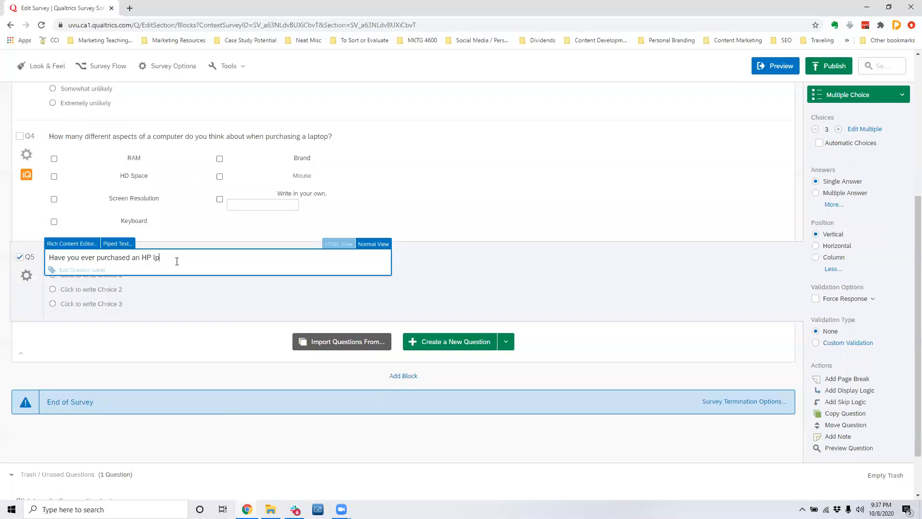
key(BackSpace)
text(aptop?)
click(212, 309)
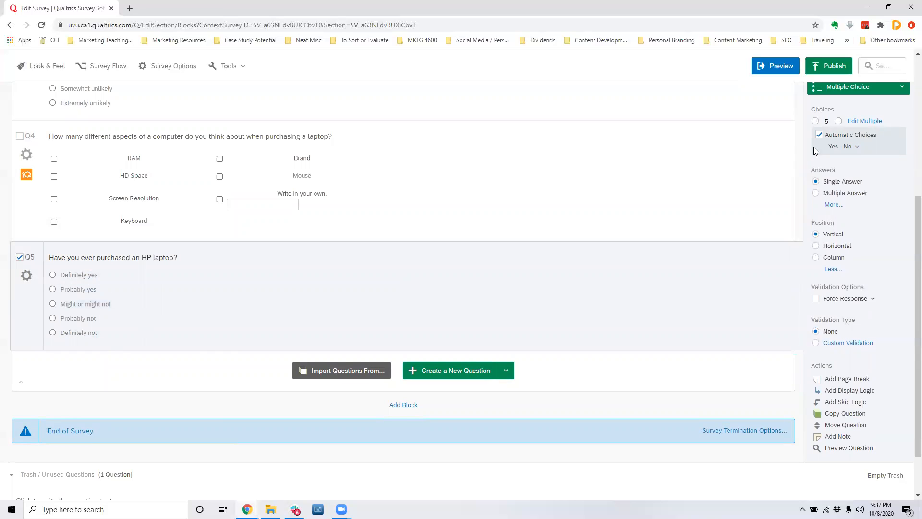
Reduce the HP purchase question to three Yes - No choices and rename the middle one "I don't know".
click(815, 121)
click(815, 121)
click(815, 121)
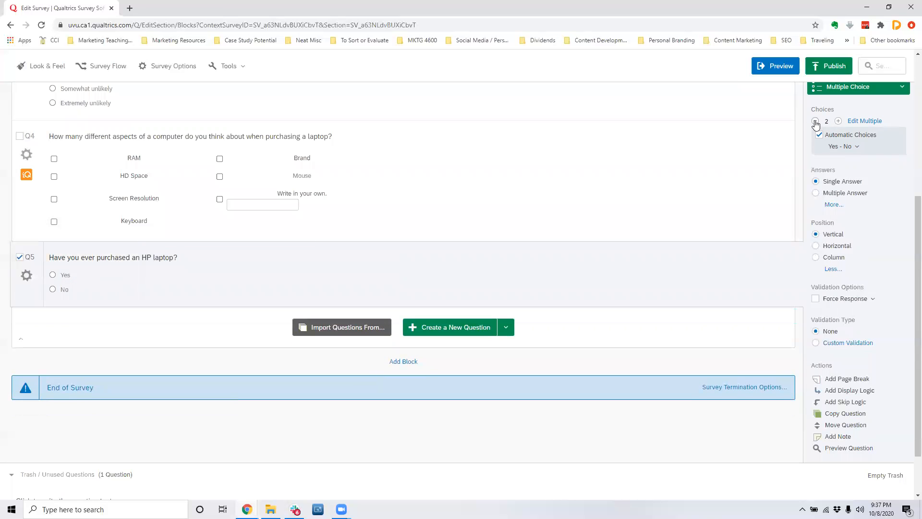
click(838, 121)
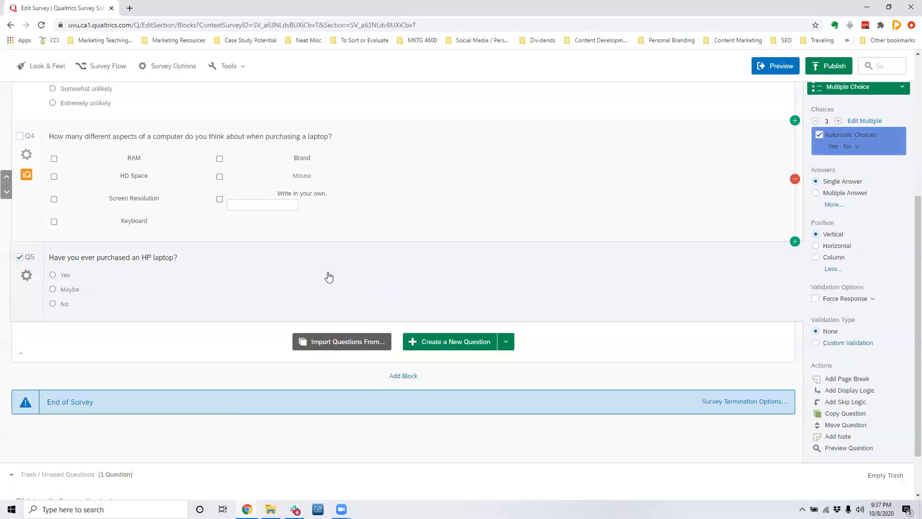
click(77, 294)
text(I don't know?)
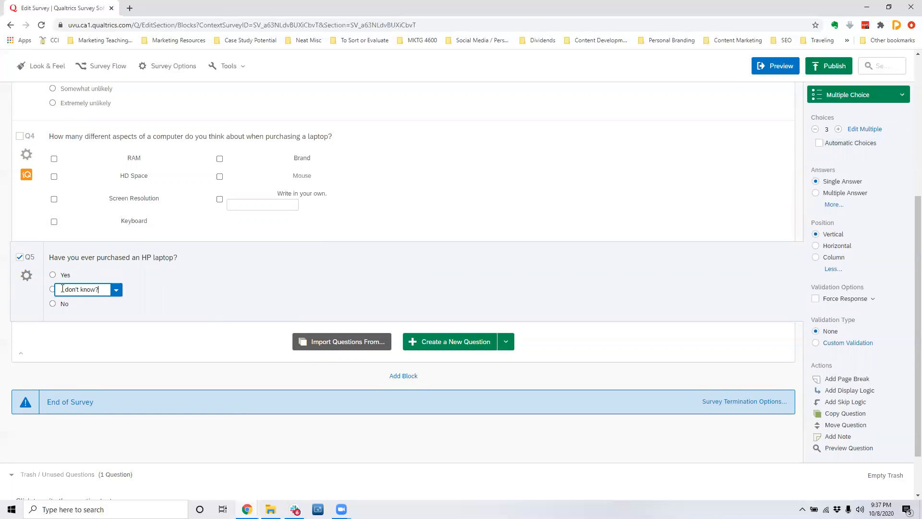
key(BackSpace)
click(209, 283)
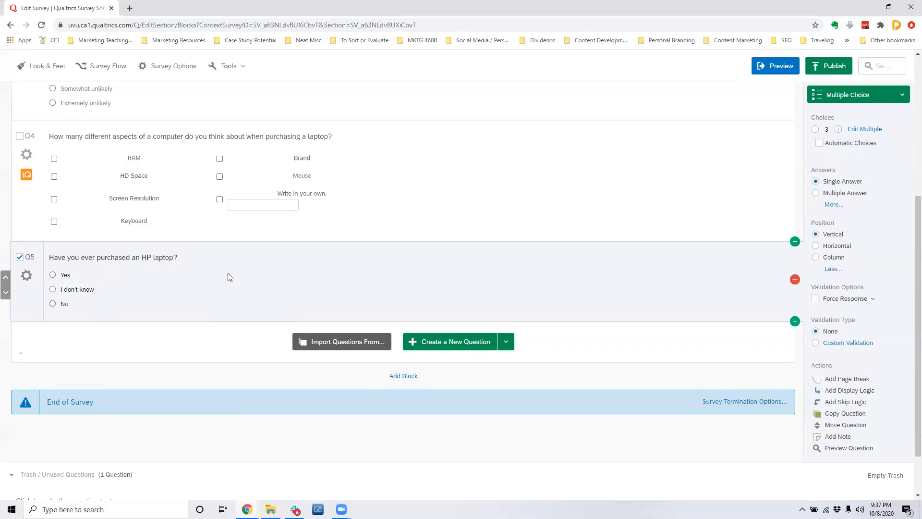
Add a question below the HP purchase question asking "What brand of HP laptop did you buy?".
click(452, 343)
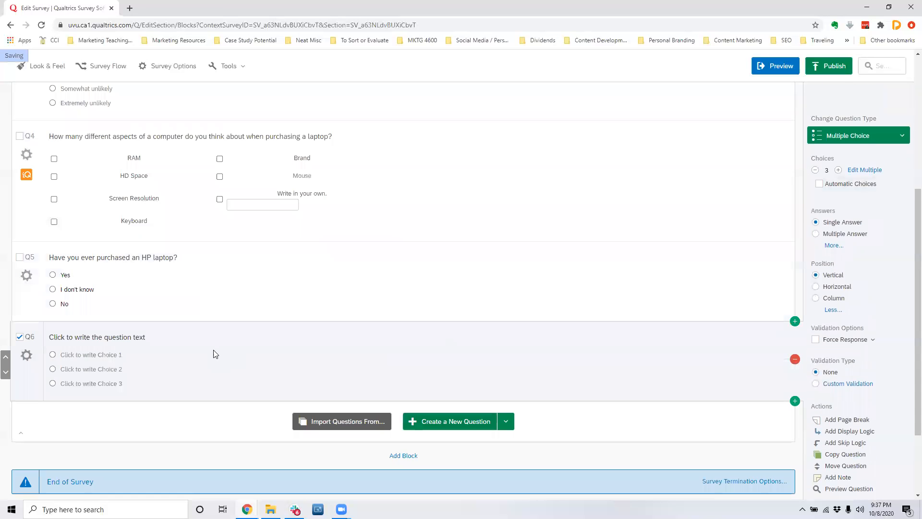
click(143, 338)
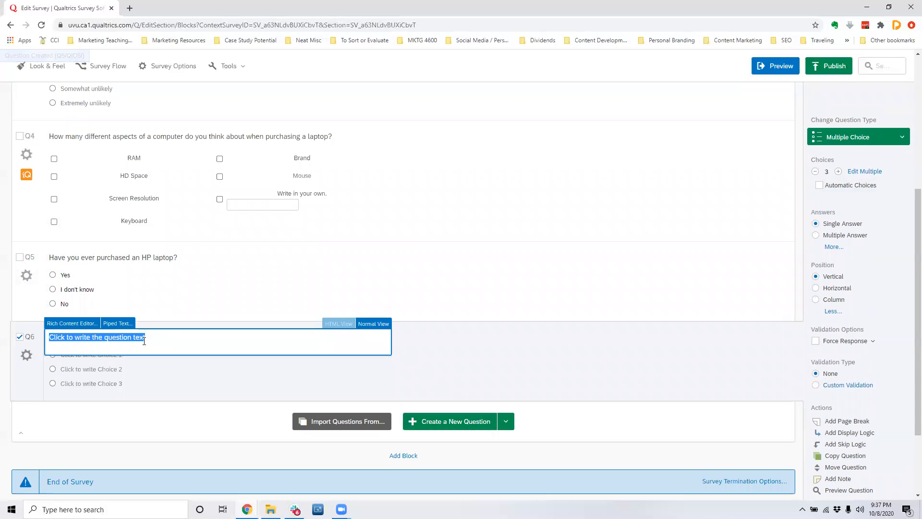
text(W)
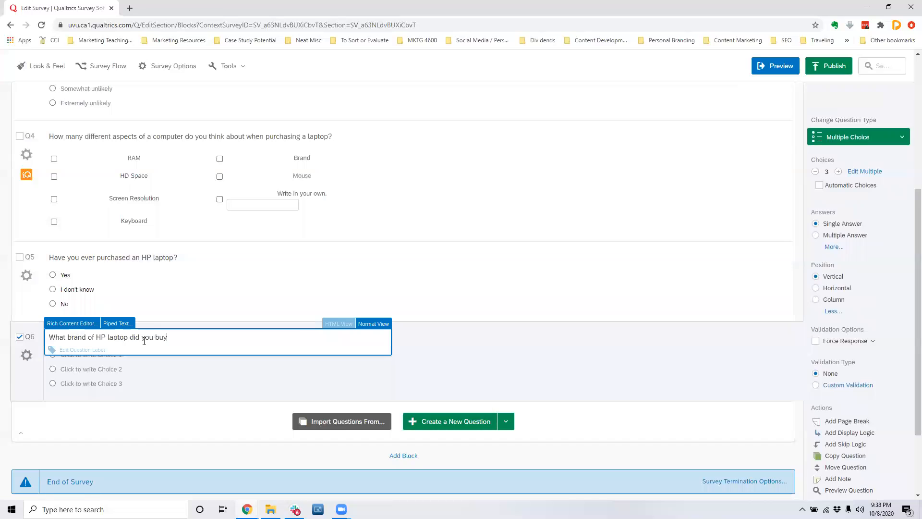
click(187, 374)
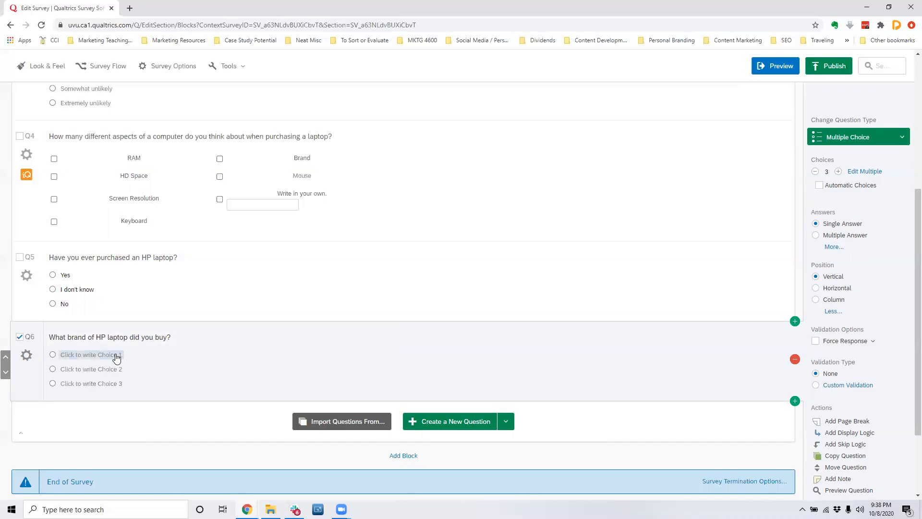
click(163, 283)
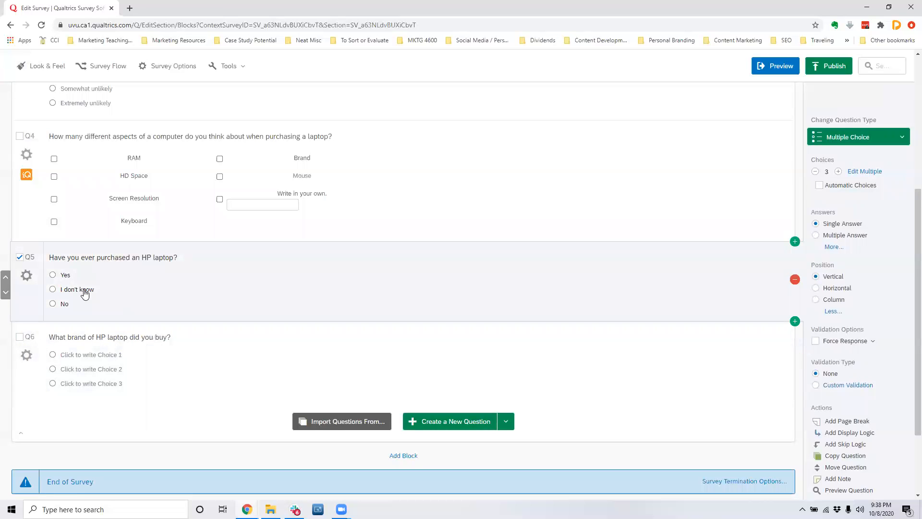
click(27, 276)
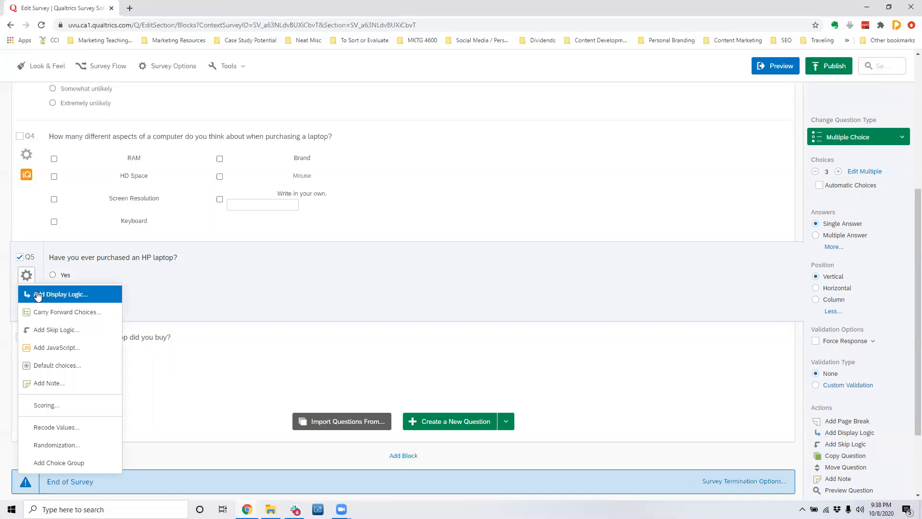
click(73, 359)
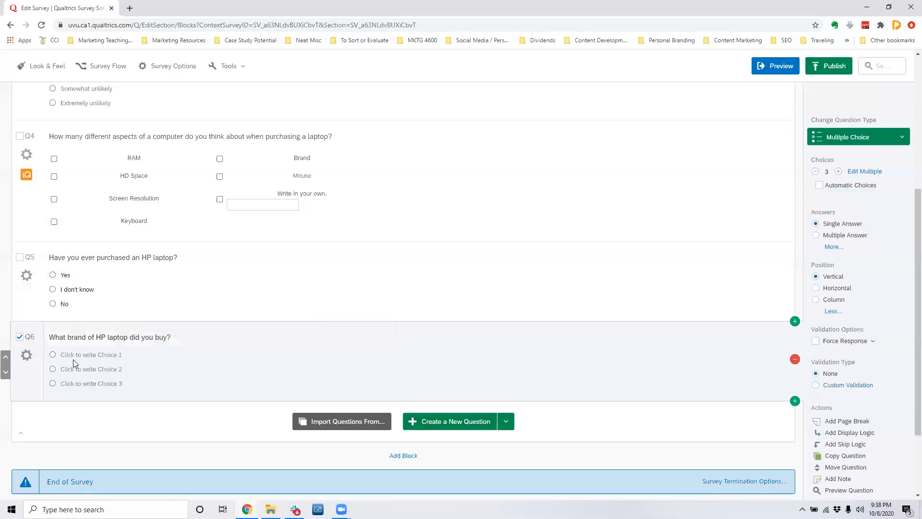
click(27, 356)
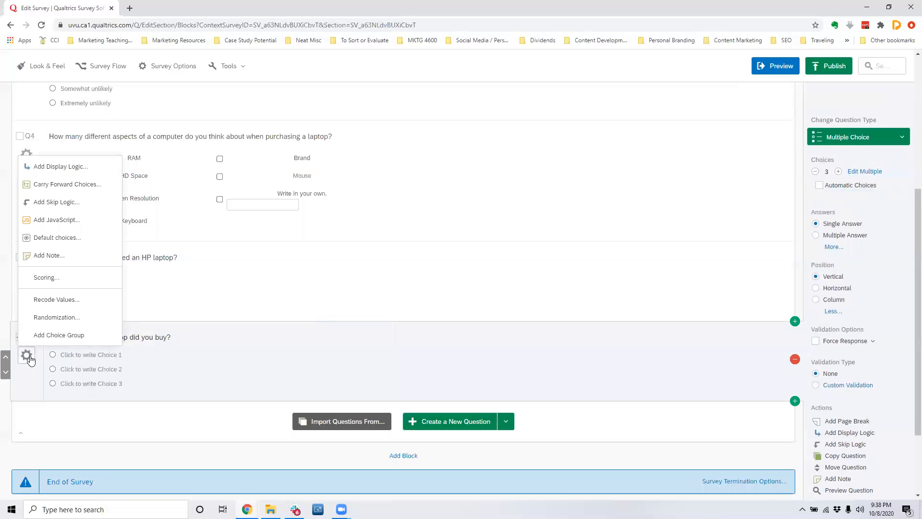
click(48, 168)
click(278, 284)
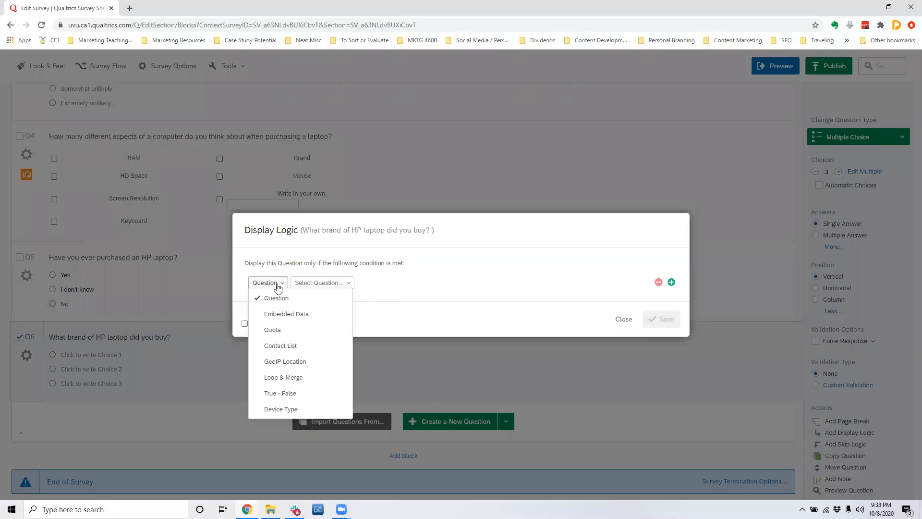
click(337, 283)
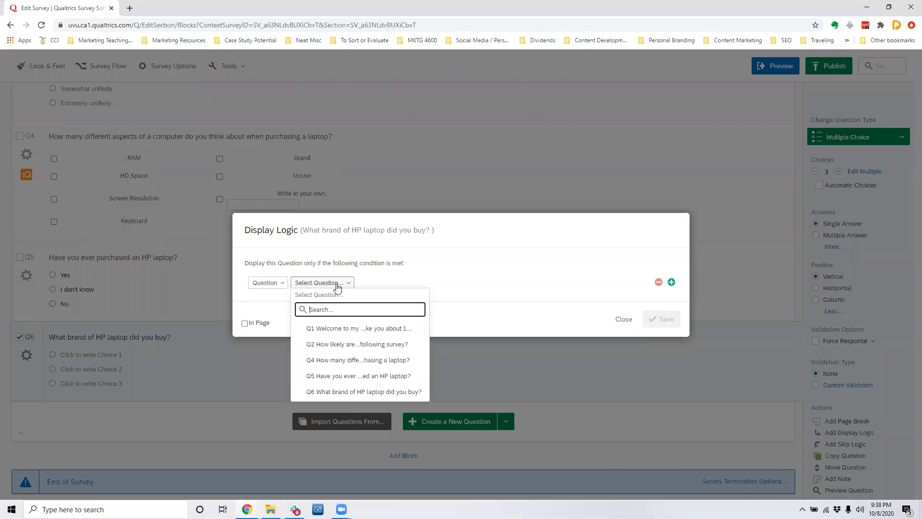
click(352, 392)
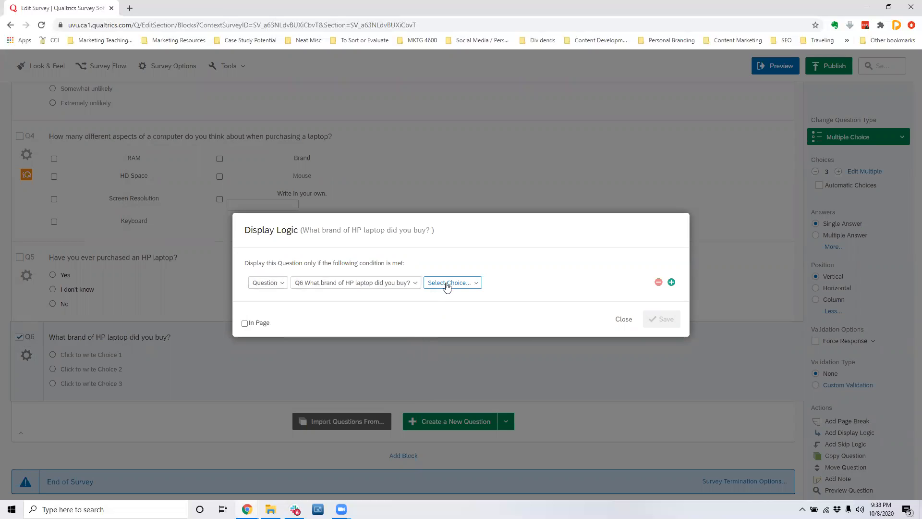
click(446, 284)
click(635, 298)
click(623, 320)
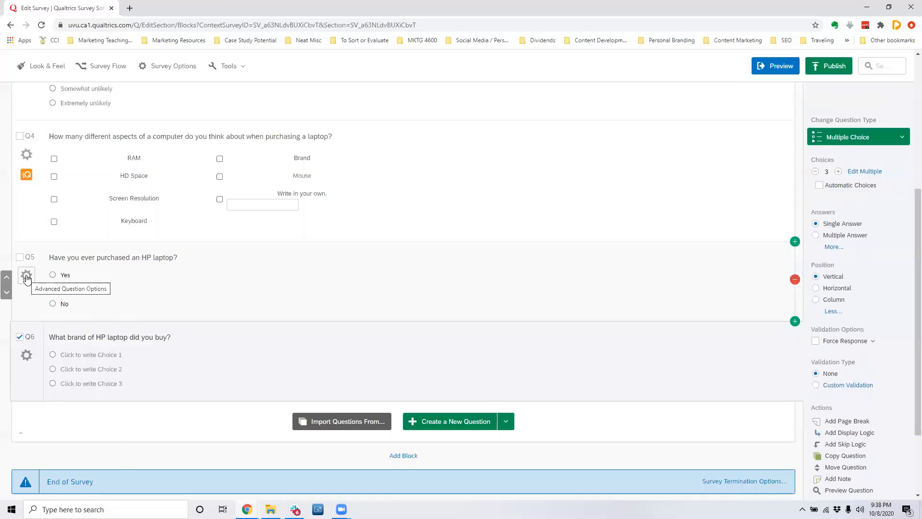
Add skip logic to the HP purchase question that skips to End of Survey when No is selected.
click(27, 277)
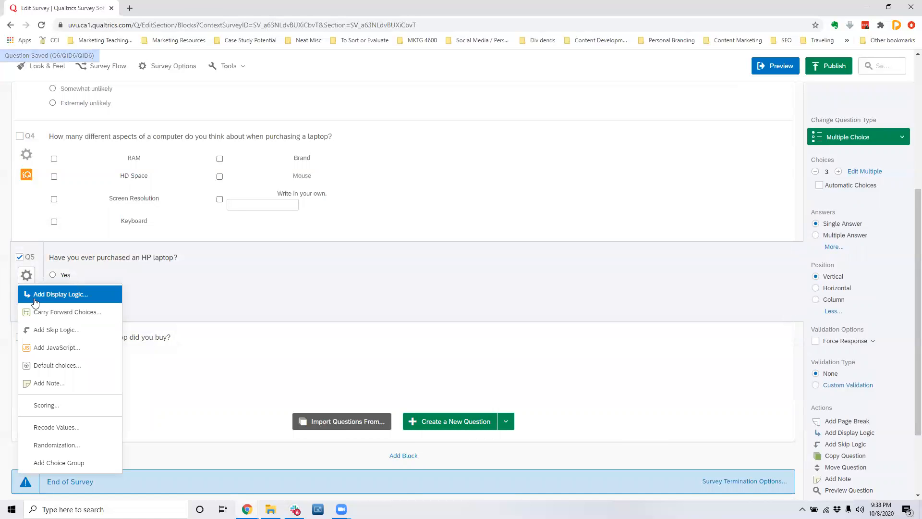
click(48, 329)
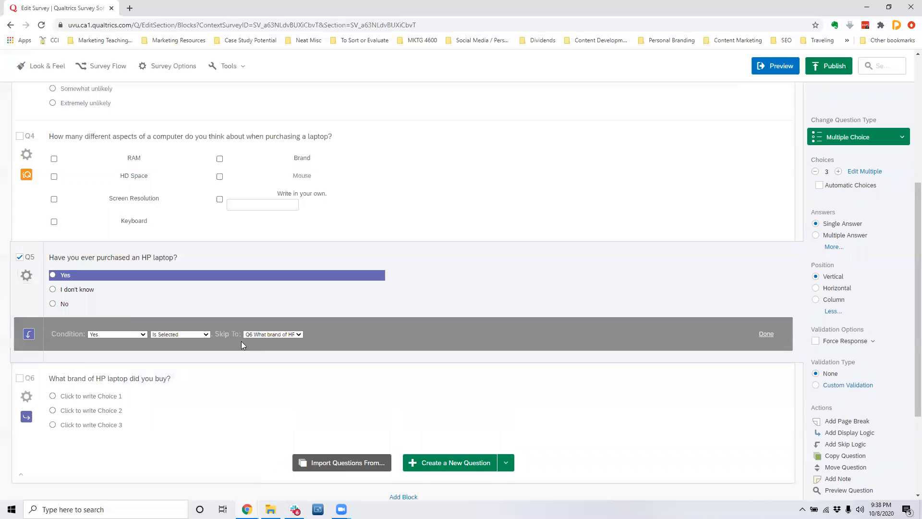
click(111, 335)
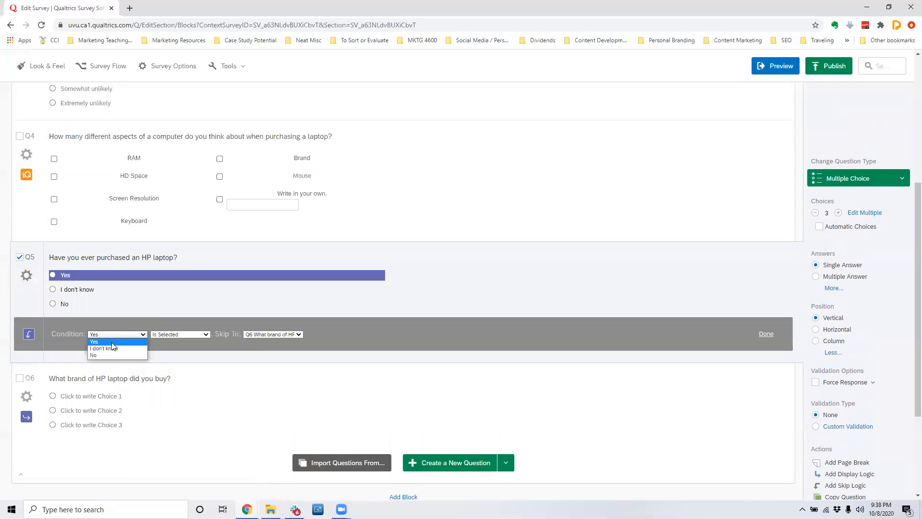
click(112, 355)
click(175, 334)
click(174, 332)
click(268, 333)
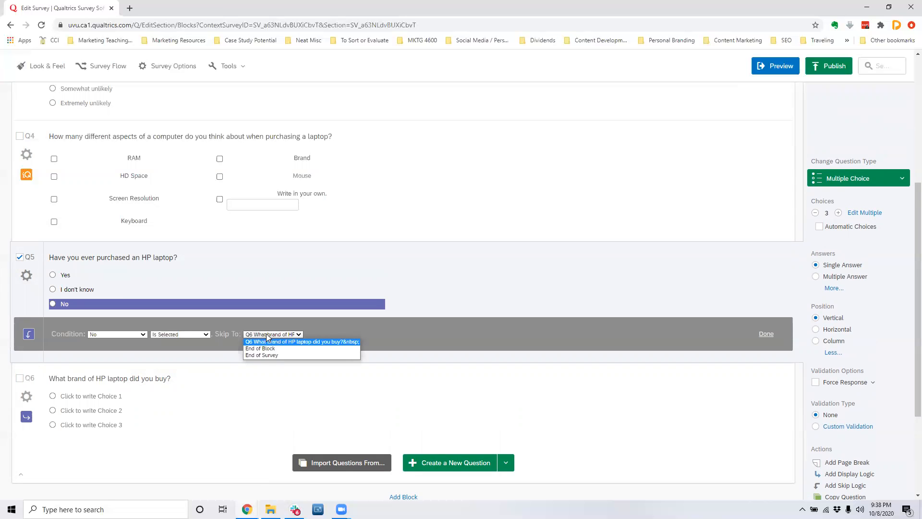
click(266, 356)
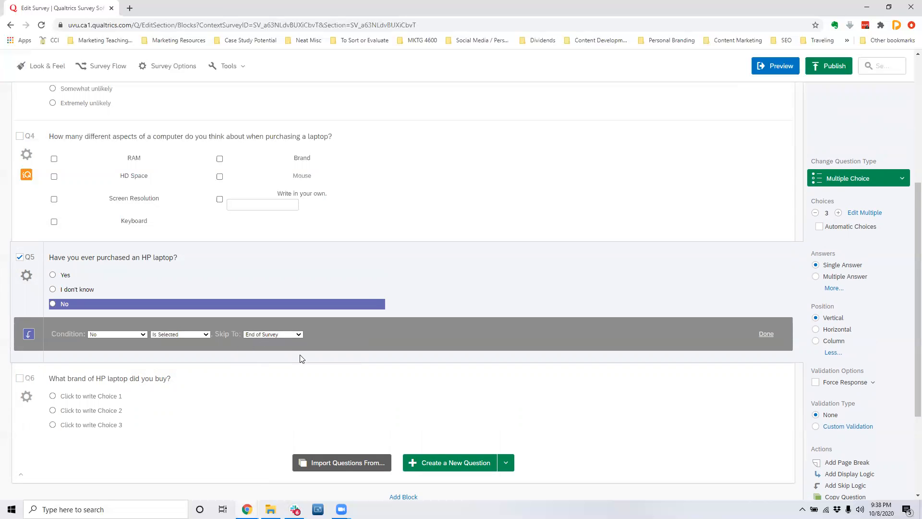
Create a new question below the HP brand question and set the No skip condition's destination to Q6.
click(454, 463)
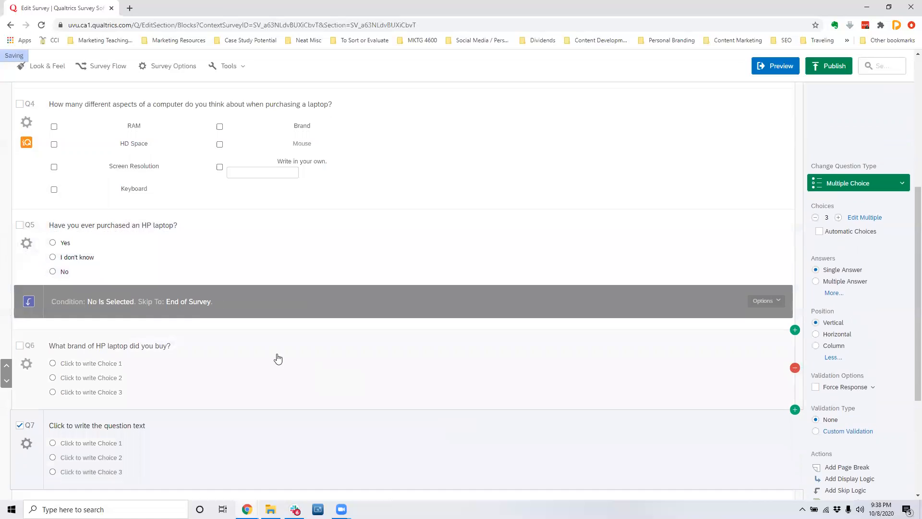
click(784, 309)
click(288, 302)
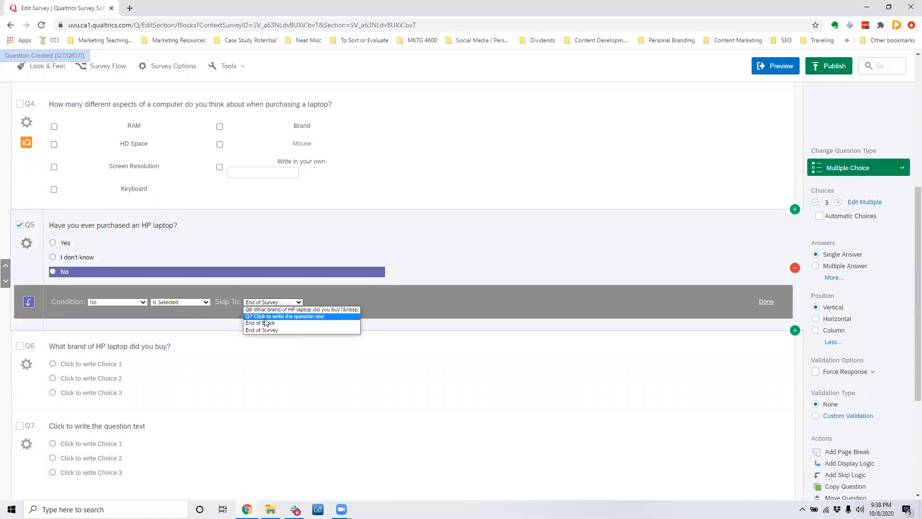
click(266, 311)
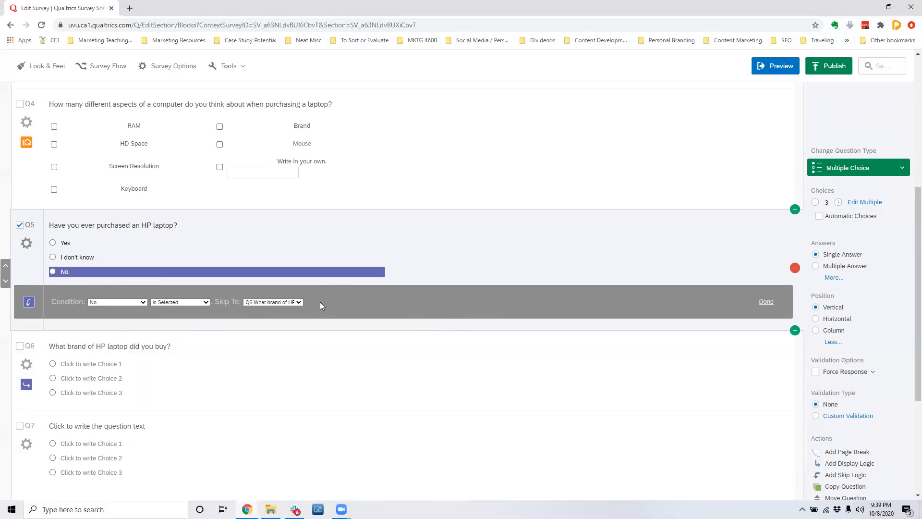
Add further skip conditions to the HP purchase question, setting the second to skip to Q7 when "I don't know" is selected.
click(26, 243)
click(43, 299)
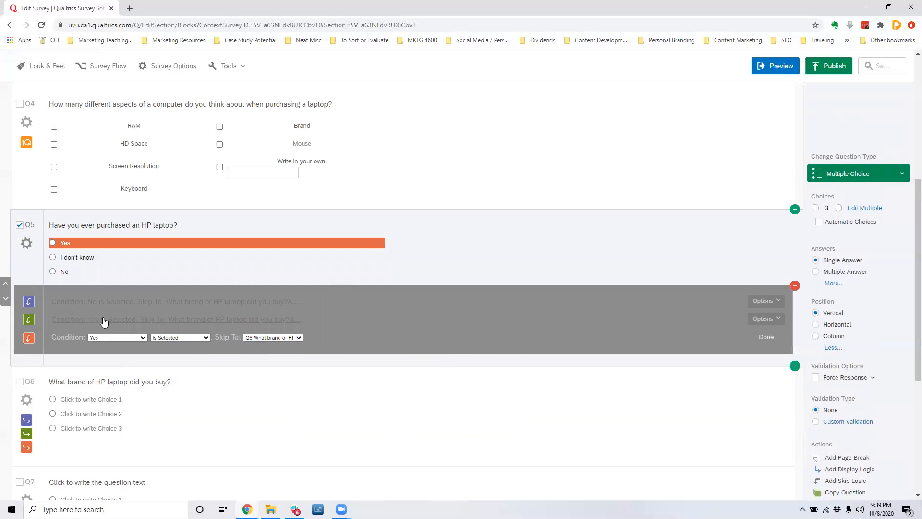
click(104, 321)
click(120, 320)
click(119, 334)
click(167, 321)
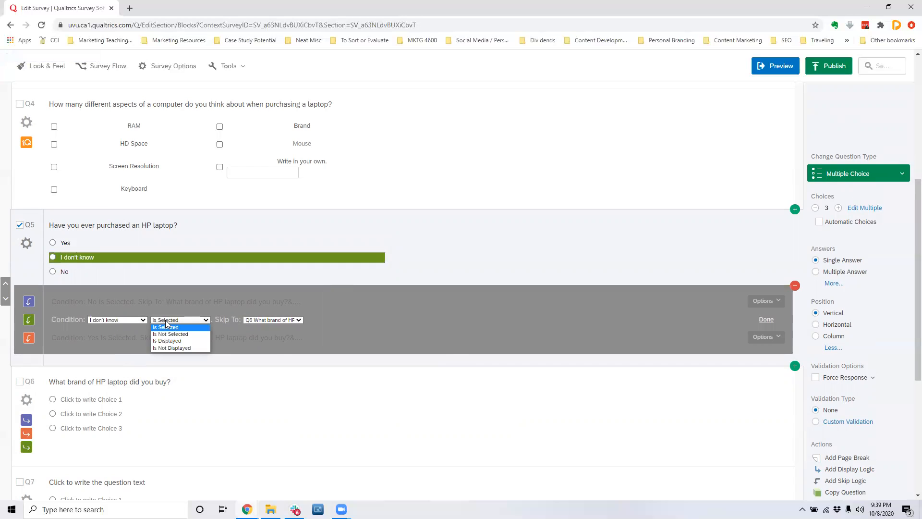
click(165, 320)
click(273, 320)
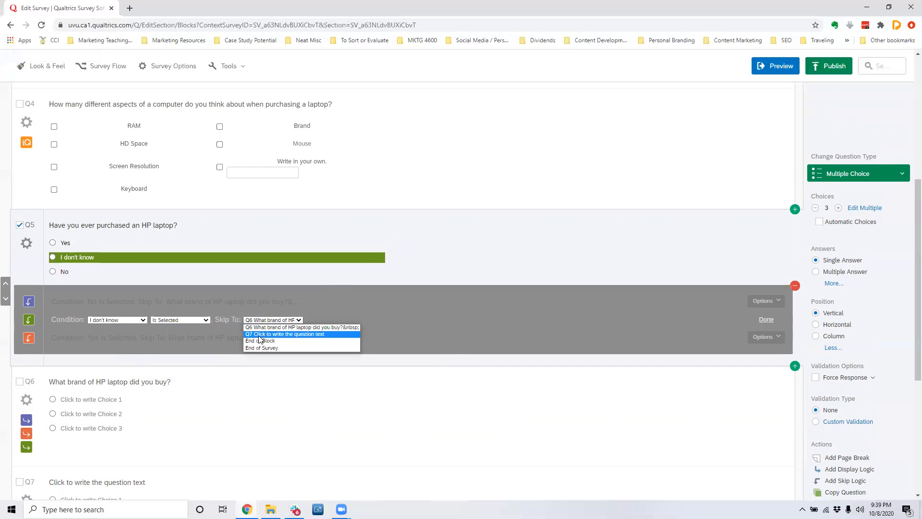
click(304, 332)
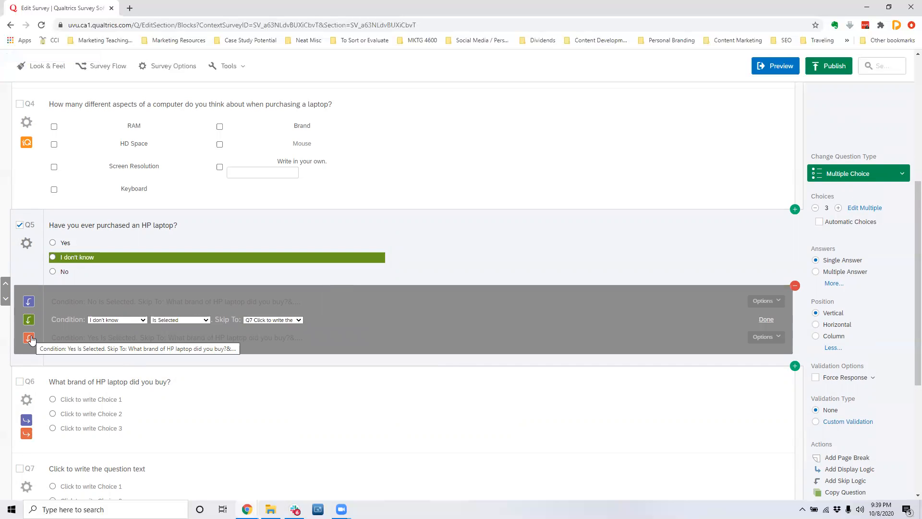
Remove the Yes skip condition from the HP purchase question and set the No condition to skip to Q7.
click(772, 345)
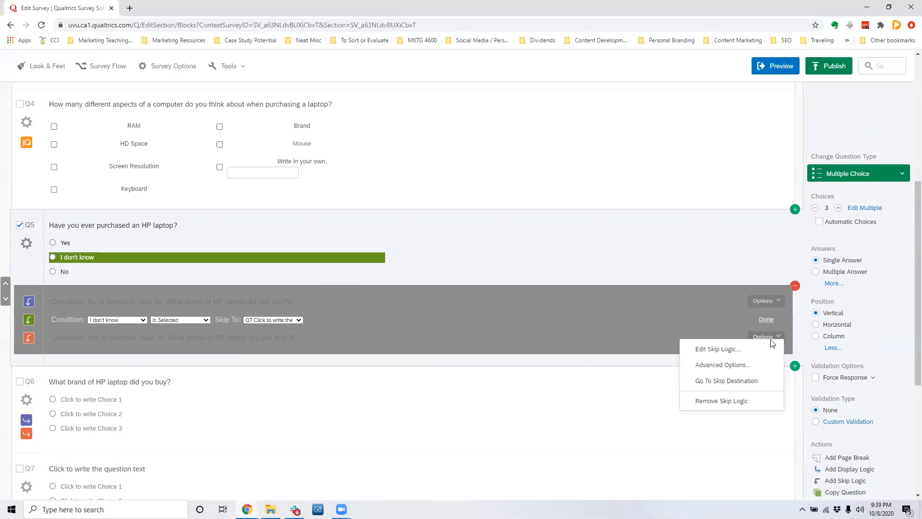
click(730, 401)
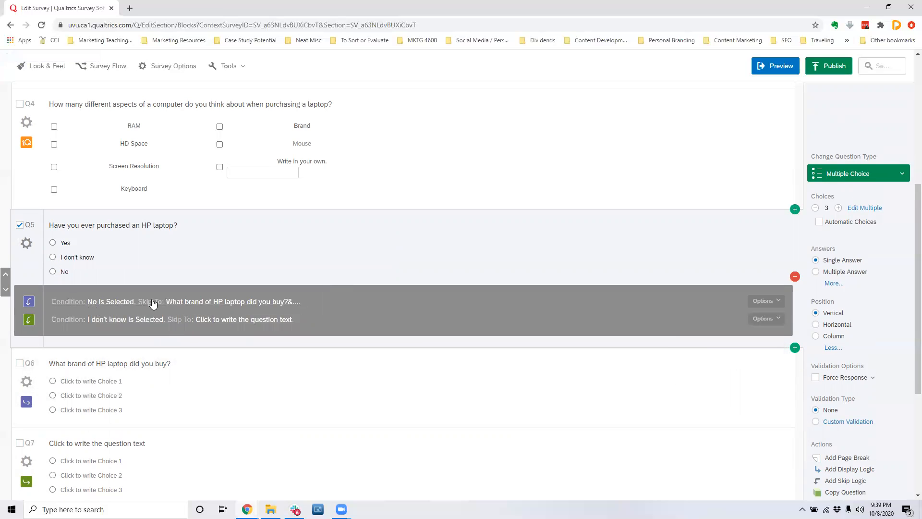
click(252, 303)
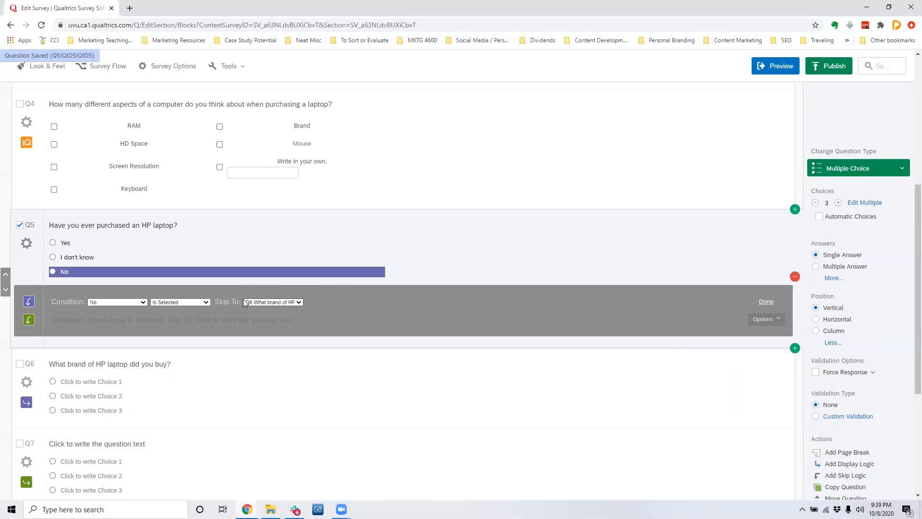
click(260, 302)
click(261, 316)
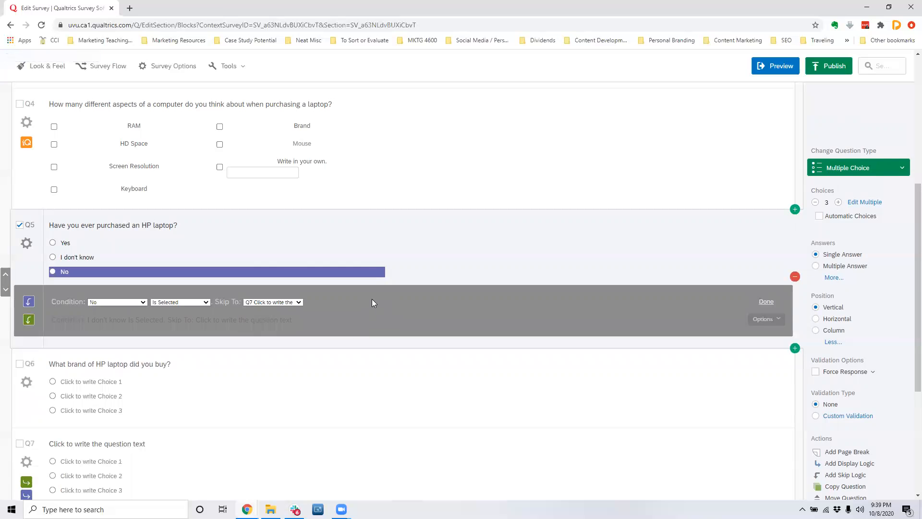
click(765, 302)
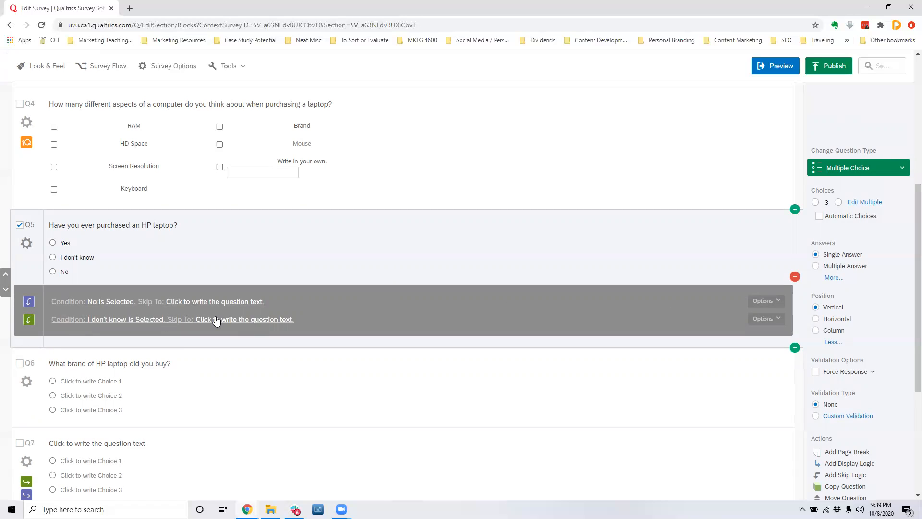
click(316, 322)
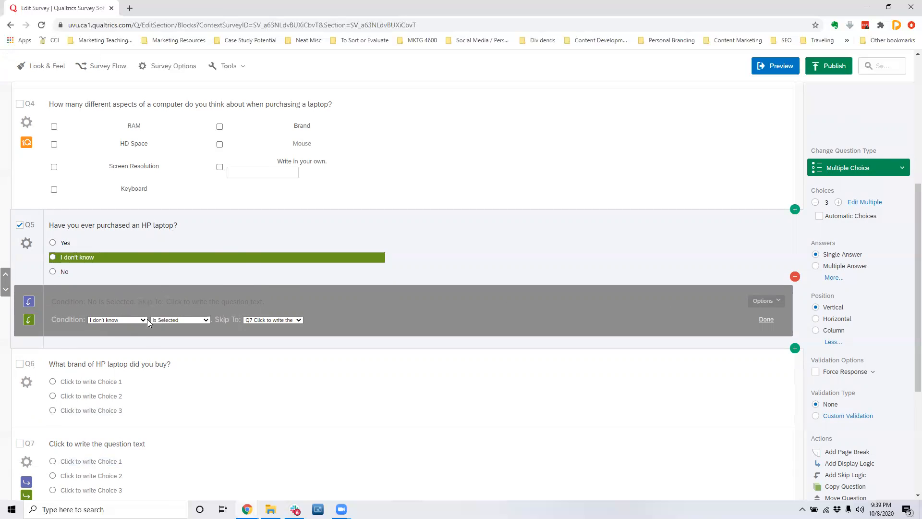
click(27, 381)
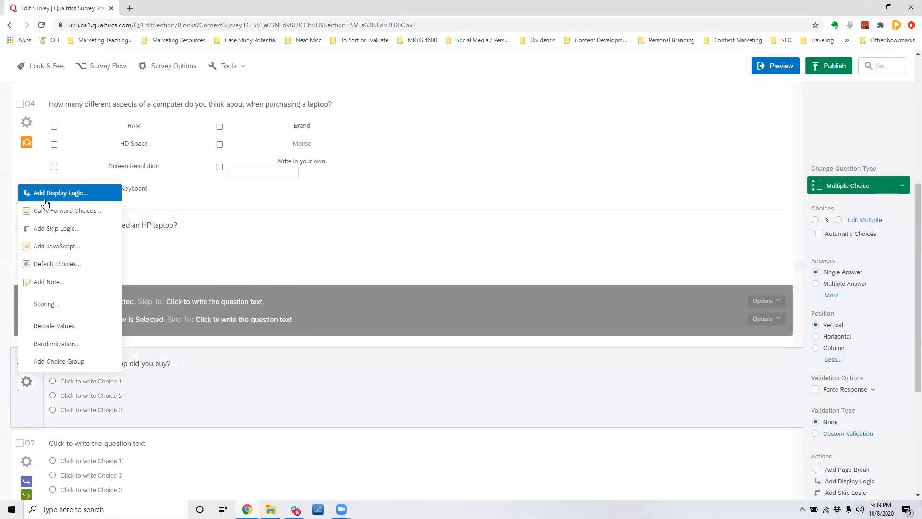
click(277, 376)
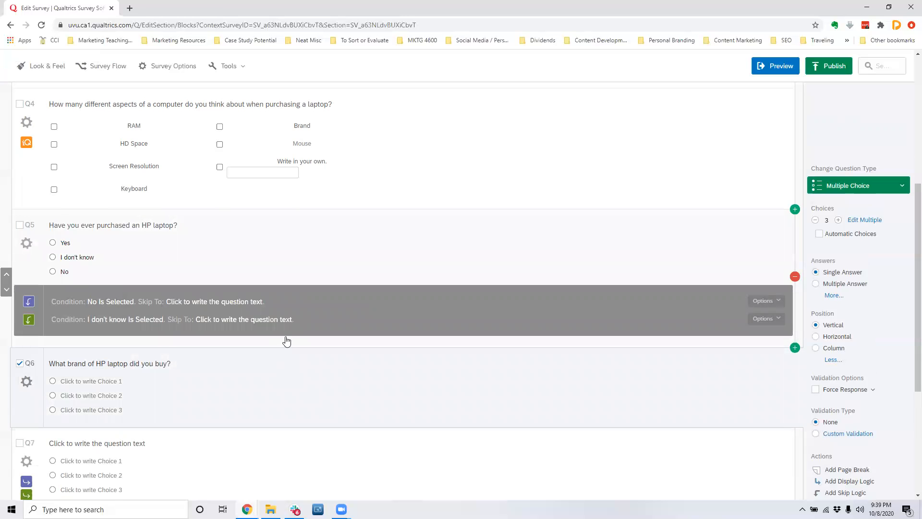
Set the Q7 question text to "Final Question, fill in the blank.".
scroll(321, 235, down, 3)
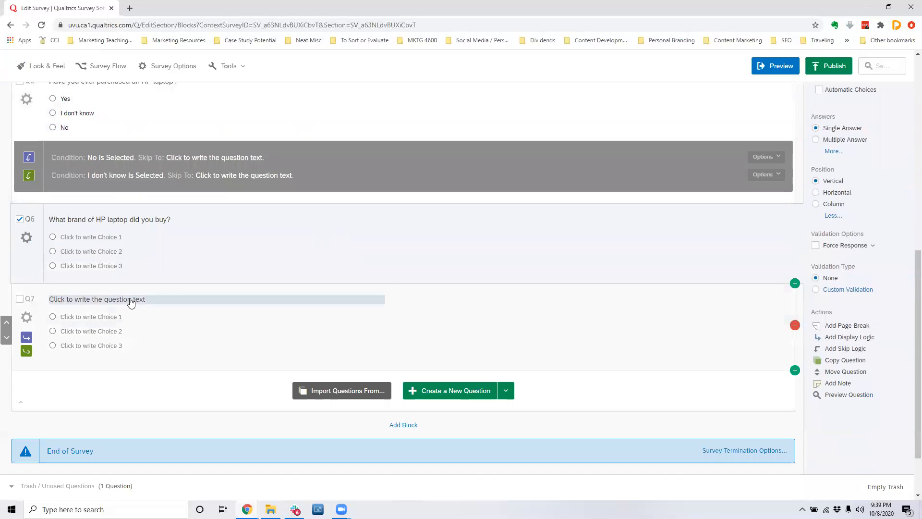
click(146, 299)
text(Final)
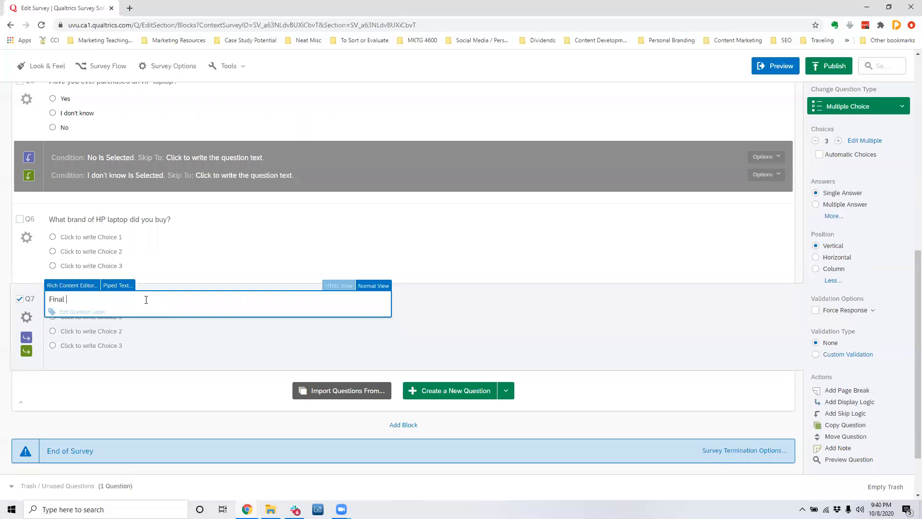
text( Question, fill in the blank)
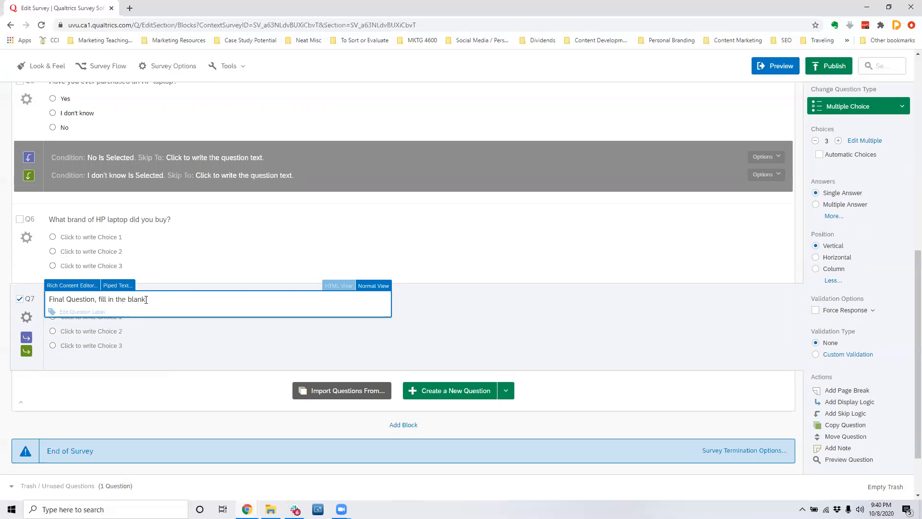
text(.)
click(201, 334)
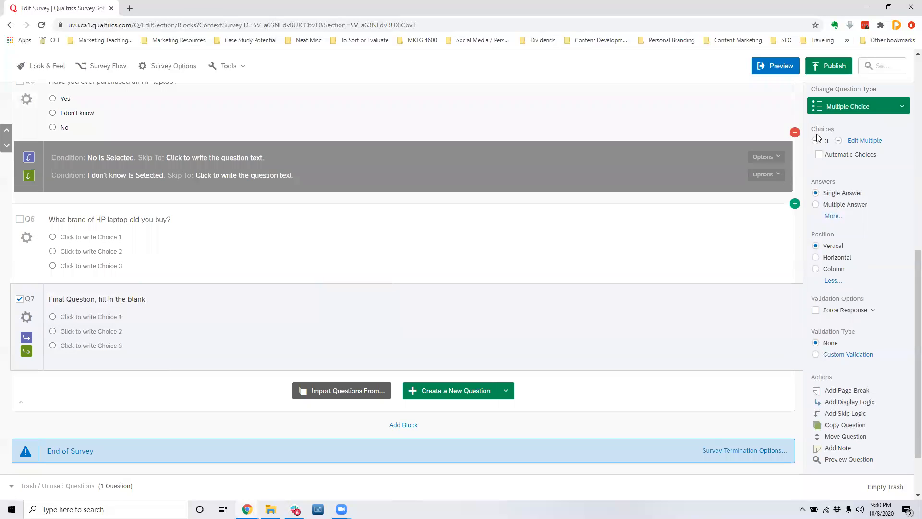
Change Q7 to a Text Entry question with the Essay Text Box type and enlarge its answer box.
click(828, 116)
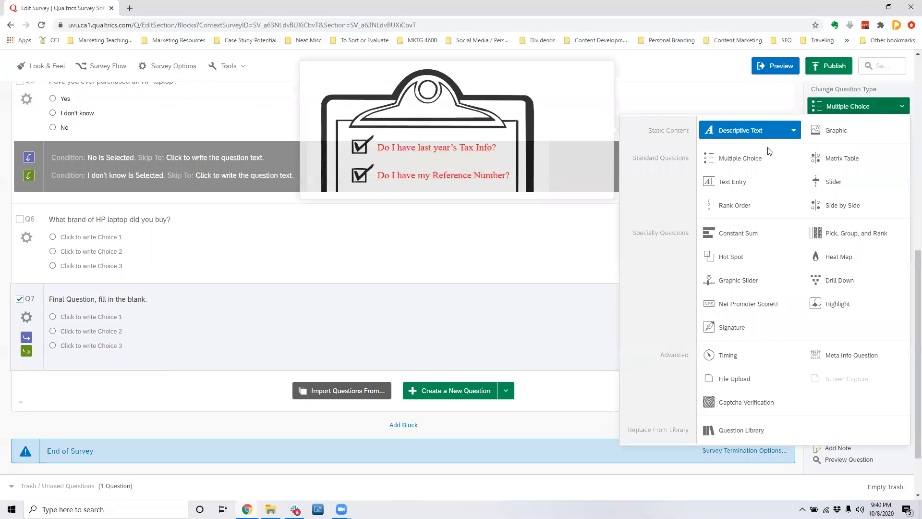
click(756, 183)
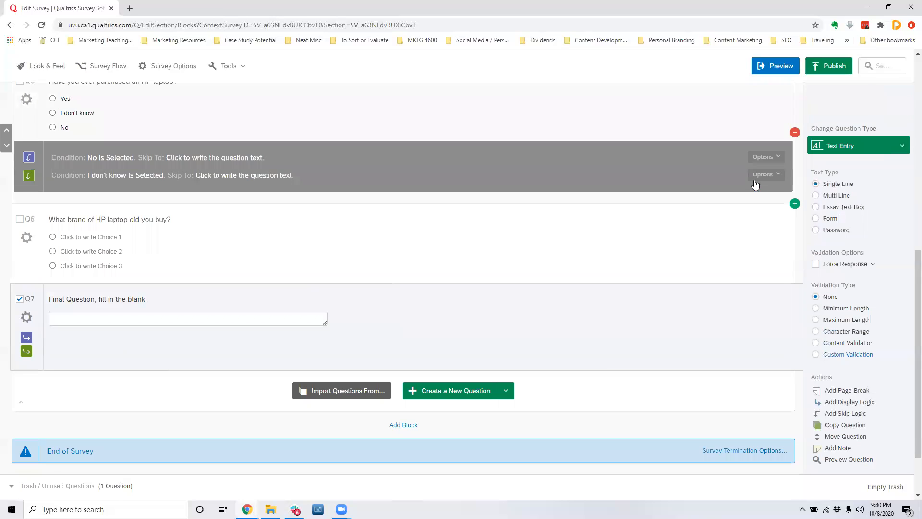
click(816, 196)
click(816, 206)
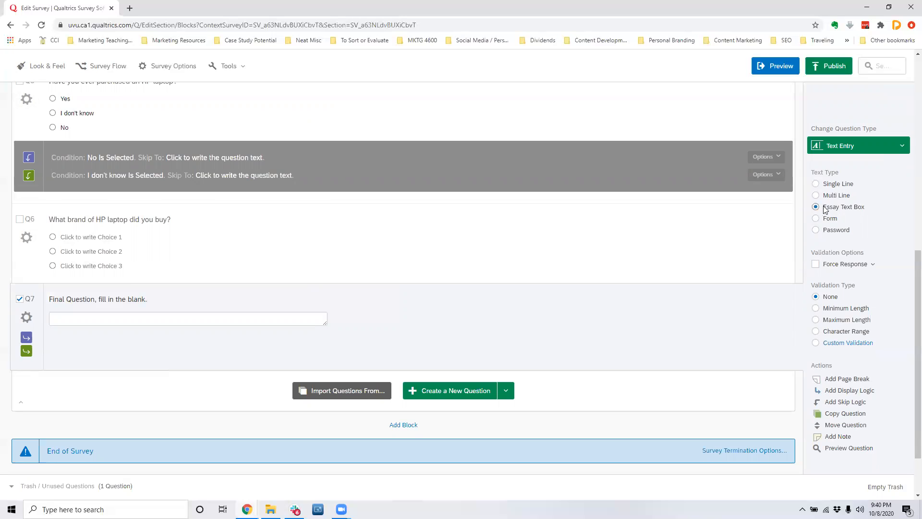
drag(326, 321, 339, 364)
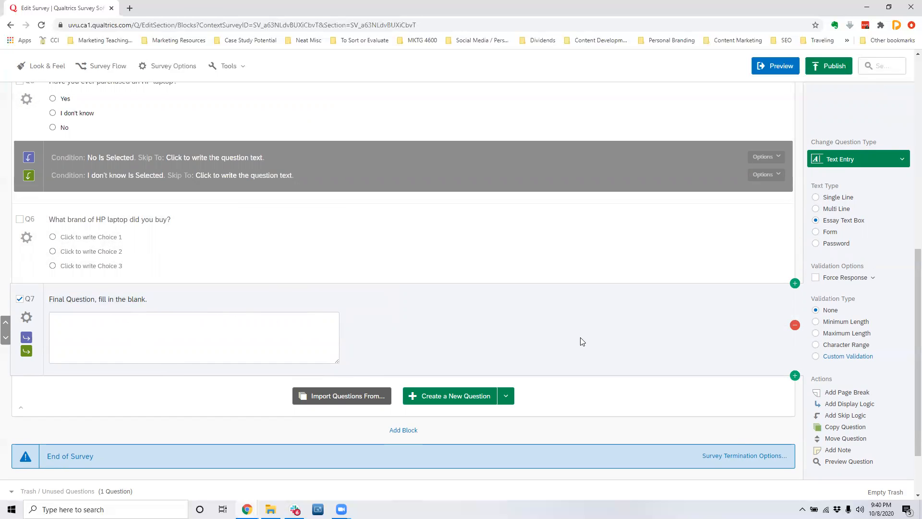
scroll(361, 237, up, 1)
scroll(336, 424, down, 2)
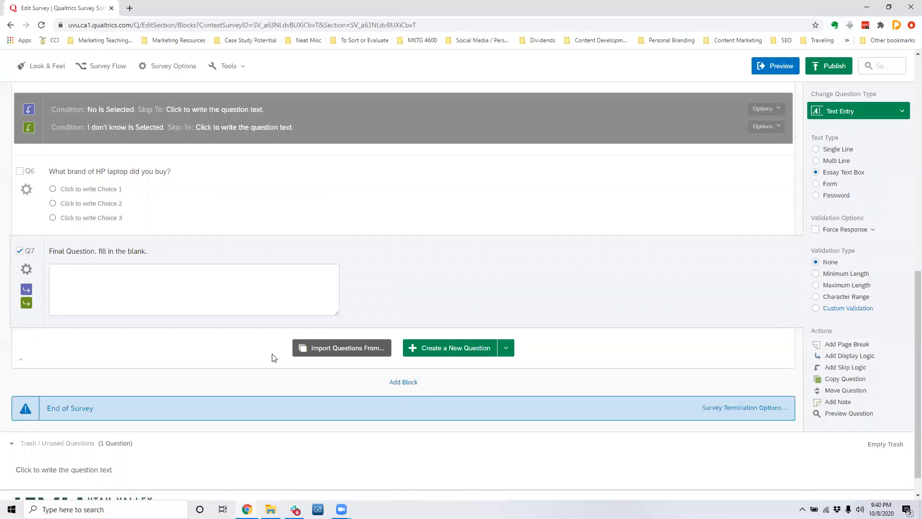
scroll(292, 309, up, 10)
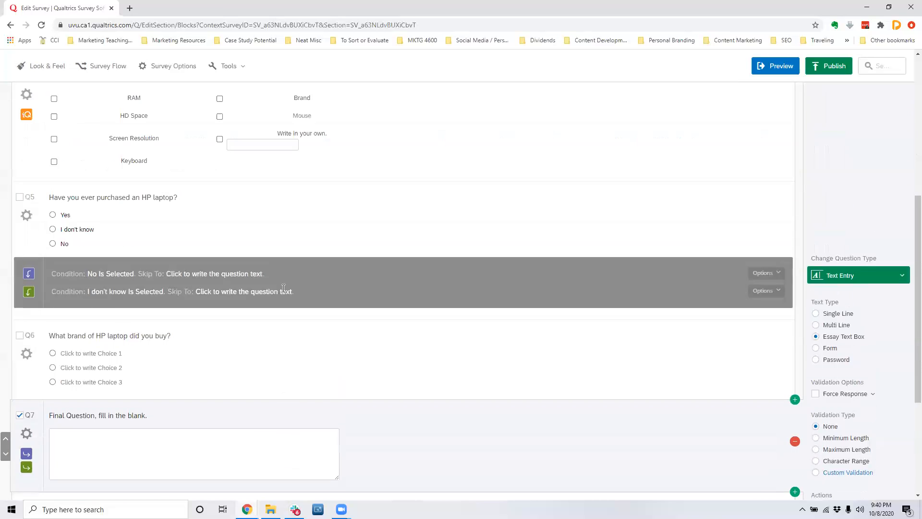
Review the whole survey from the final question up to the welcome text, including the skip logic on the HP purchase question.
scroll(287, 289, down, 10)
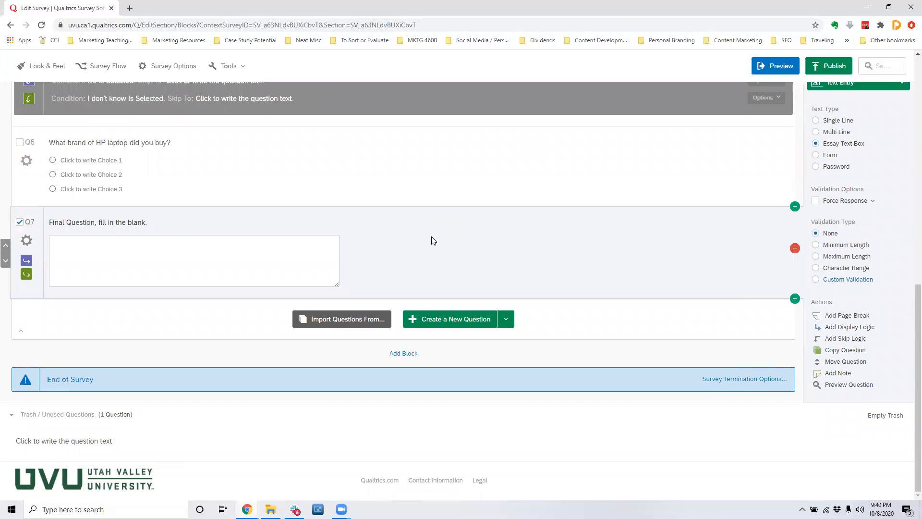
scroll(441, 222, up, 5)
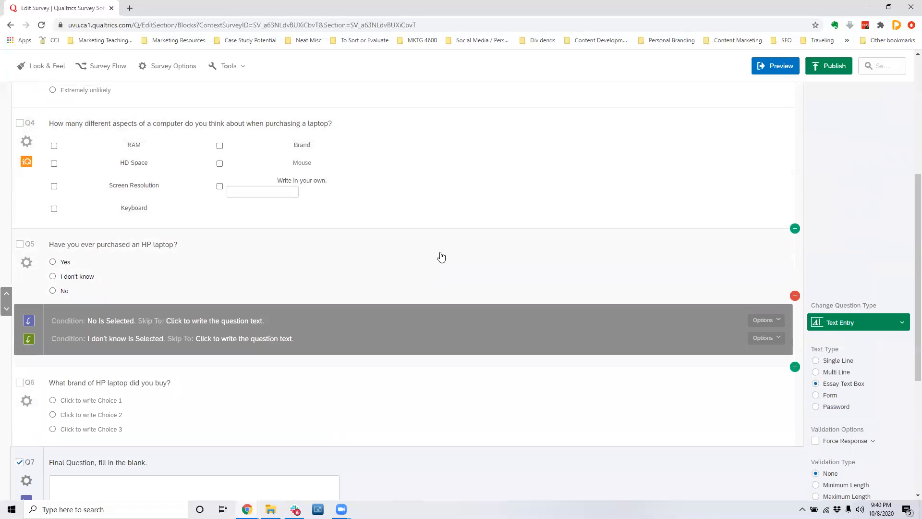
scroll(441, 256, up, 5)
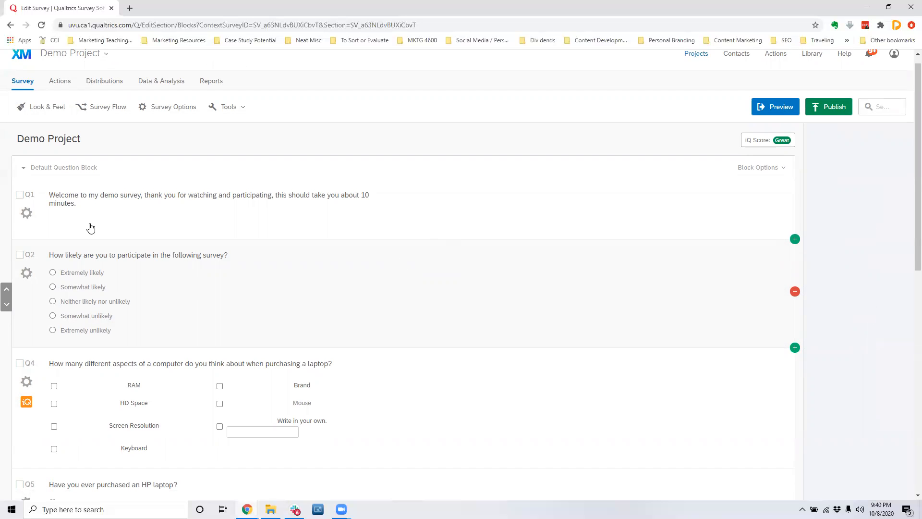
scroll(276, 224, down, 10)
scroll(229, 274, up, 5)
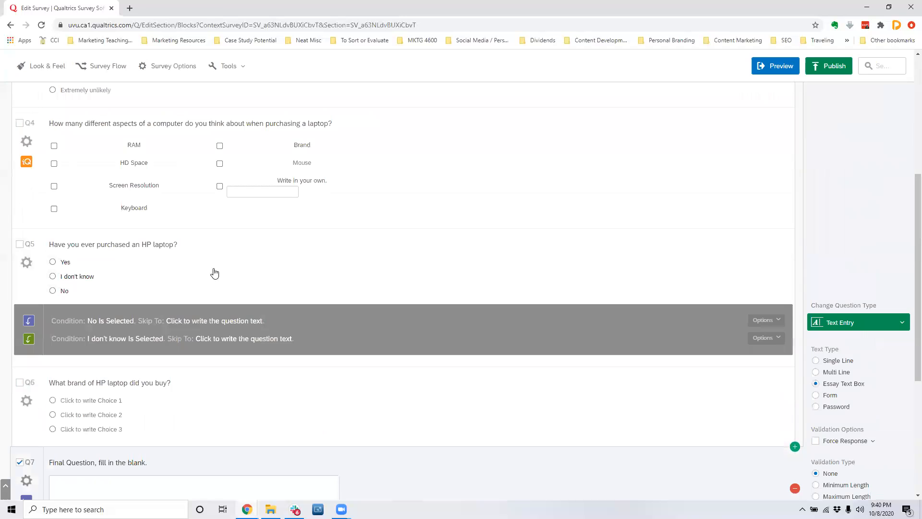
scroll(215, 273, up, 4)
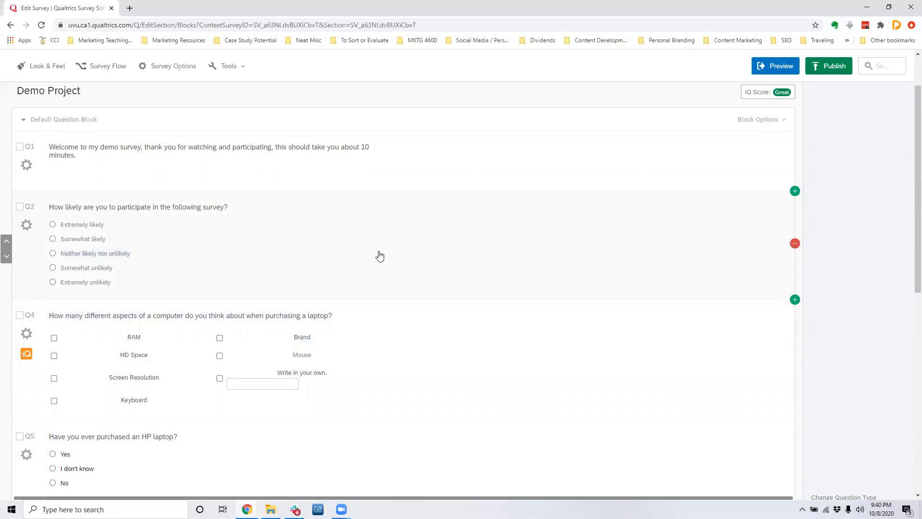
scroll(653, 260, up, 2)
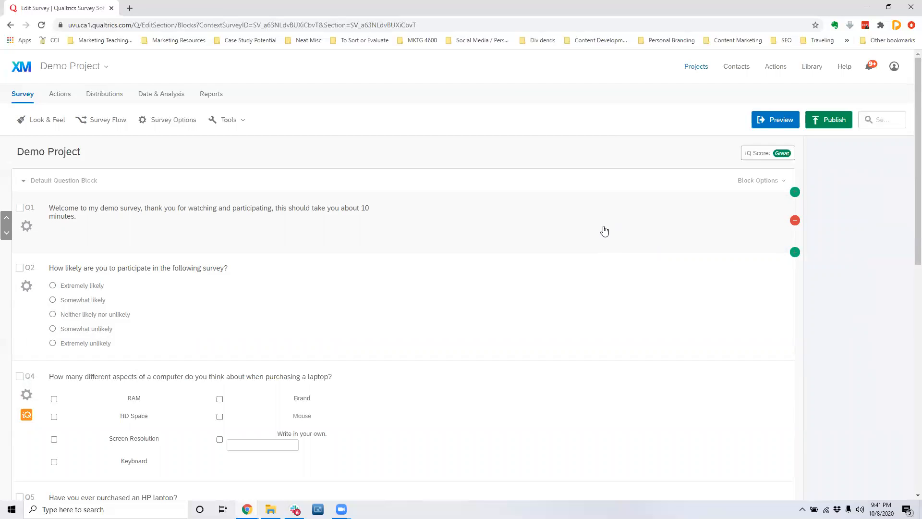
Open the survey preview and look through its pages up to the final question.
click(779, 124)
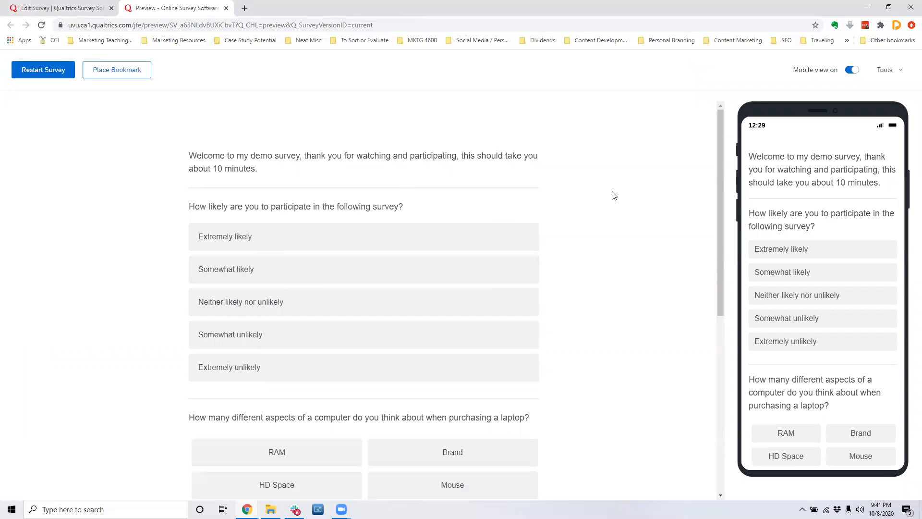
scroll(814, 232, down, 6)
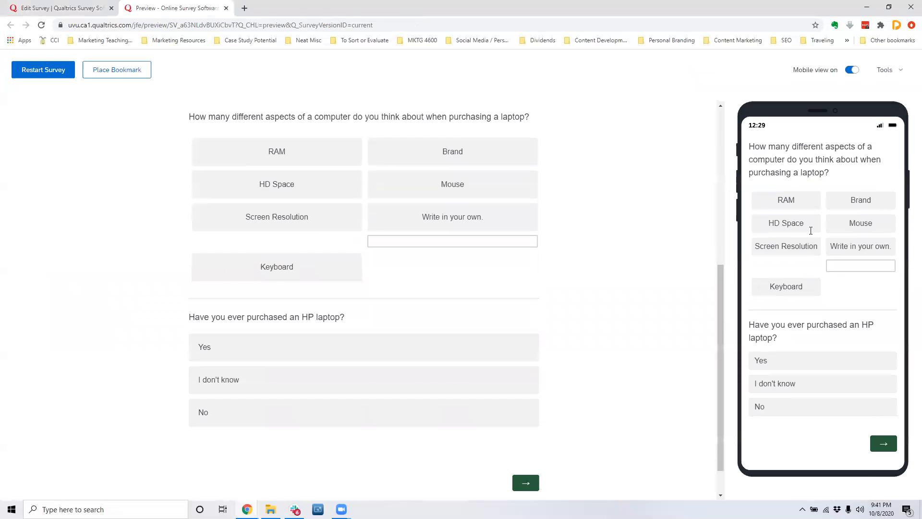
scroll(810, 231, down, 5)
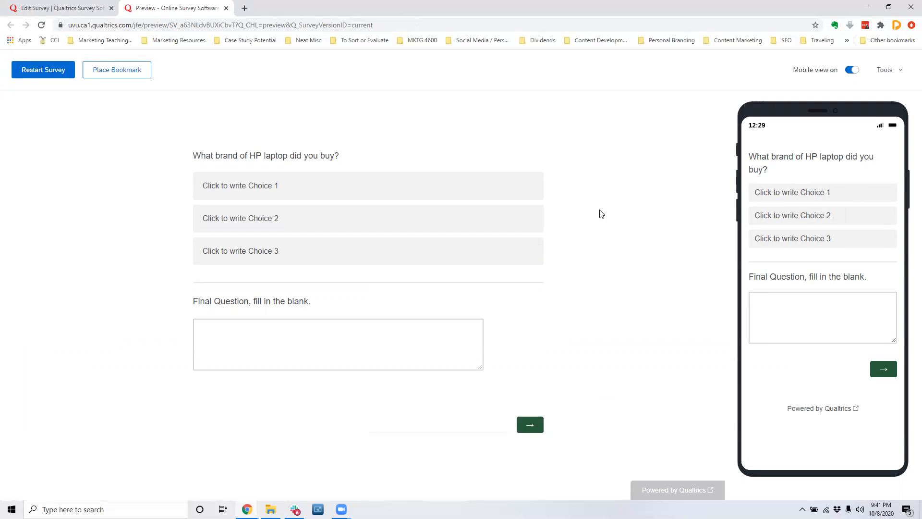
Restart the preview, select HD Space, "Write in your own." and Brand, answer Yes to the HP purchase question, and advance a page.
click(30, 73)
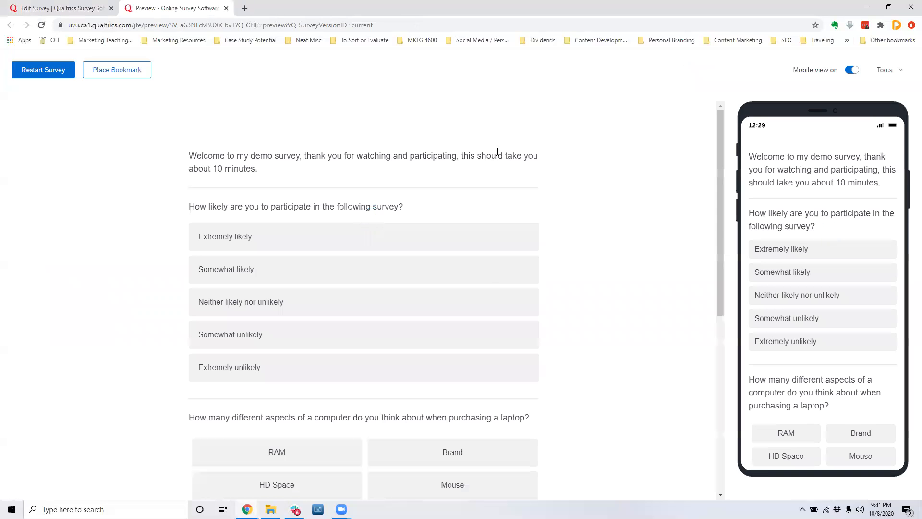
scroll(502, 269, down, 5)
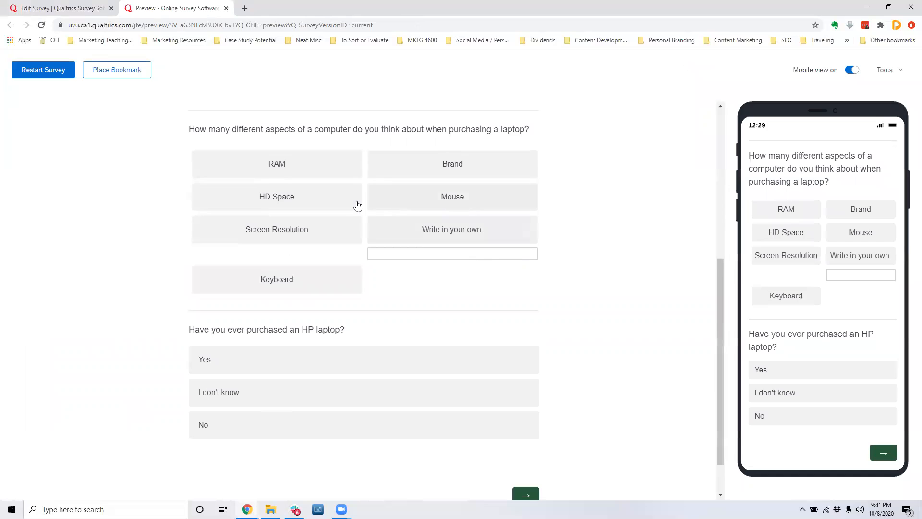
click(356, 204)
click(431, 219)
click(450, 165)
scroll(468, 306, down, 1)
click(286, 313)
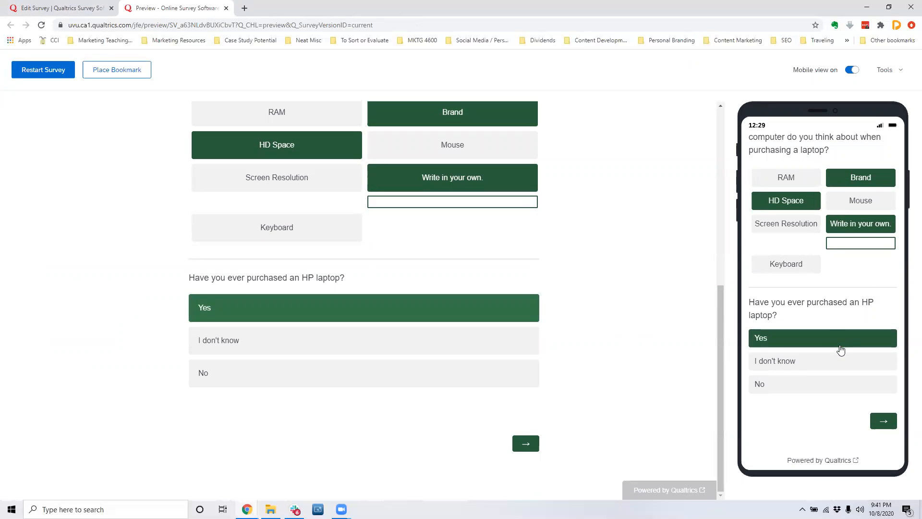
click(884, 426)
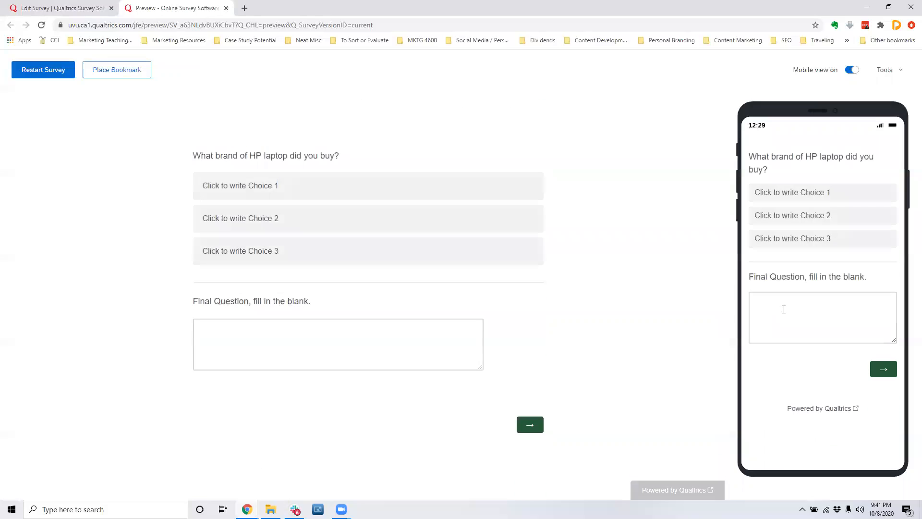
Try each of the three choices in the HP laptop brand question, ending on Choice 3.
click(809, 193)
click(835, 219)
click(836, 237)
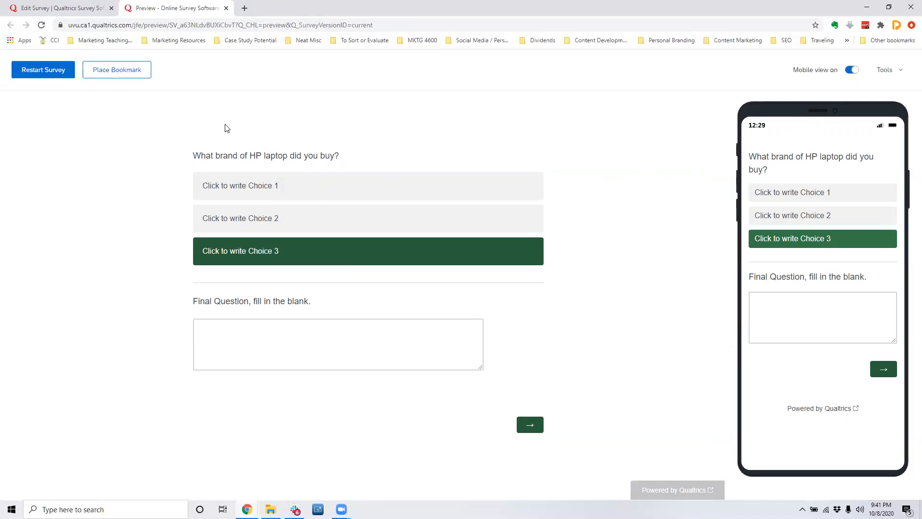
Restart the survey preview to check its first page and tool options, and close the preview.
click(48, 70)
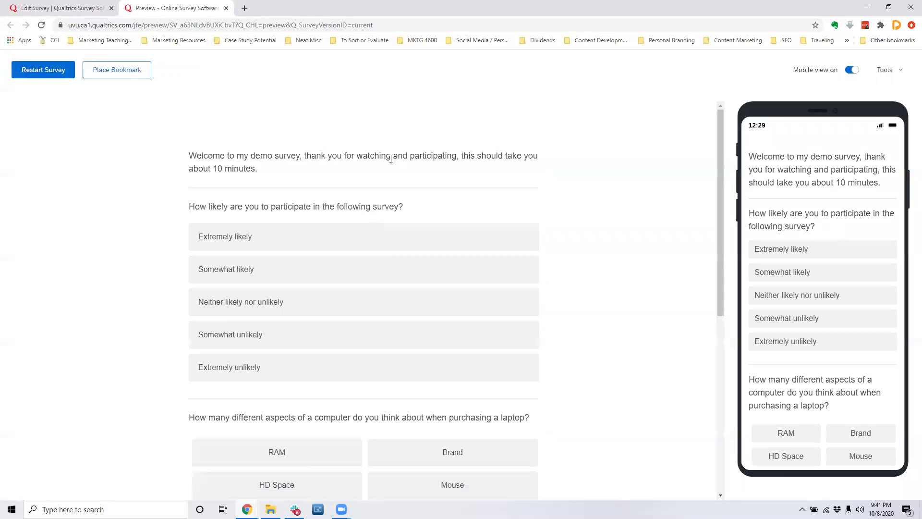
scroll(473, 238, down, 7)
scroll(447, 235, up, 7)
click(879, 72)
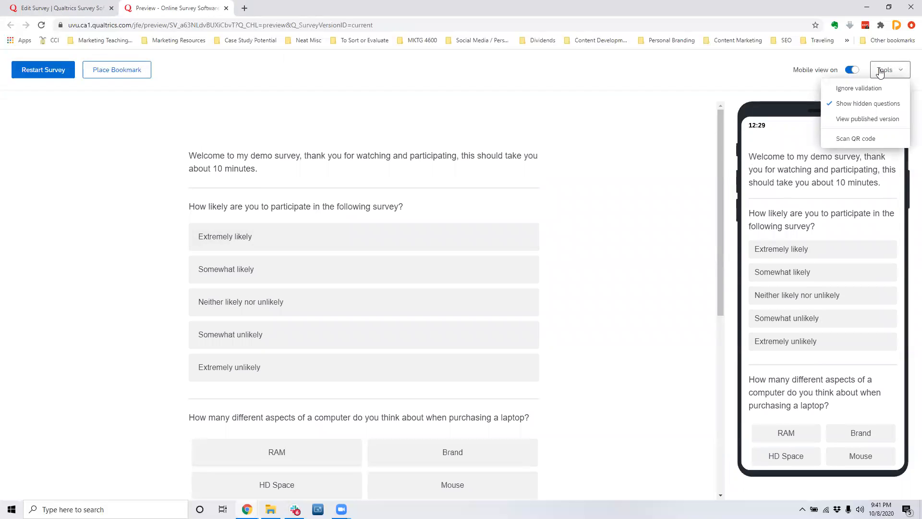
click(879, 72)
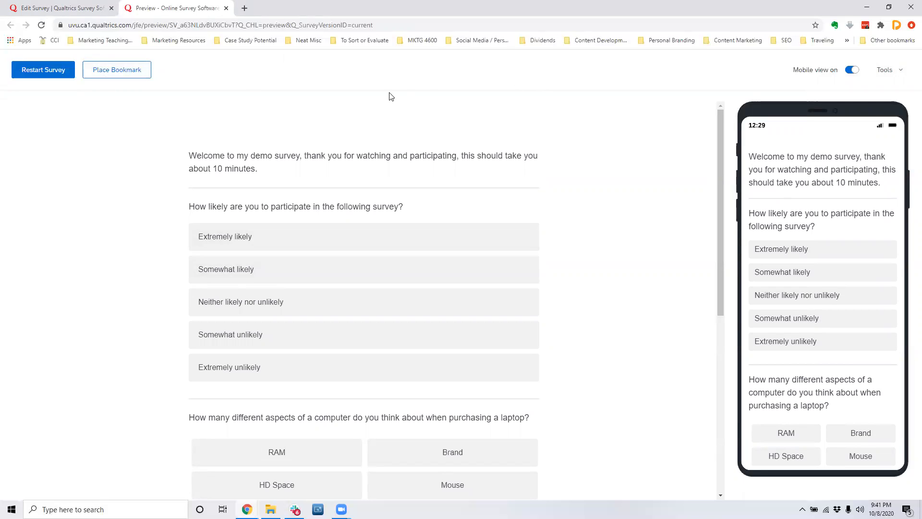
click(225, 8)
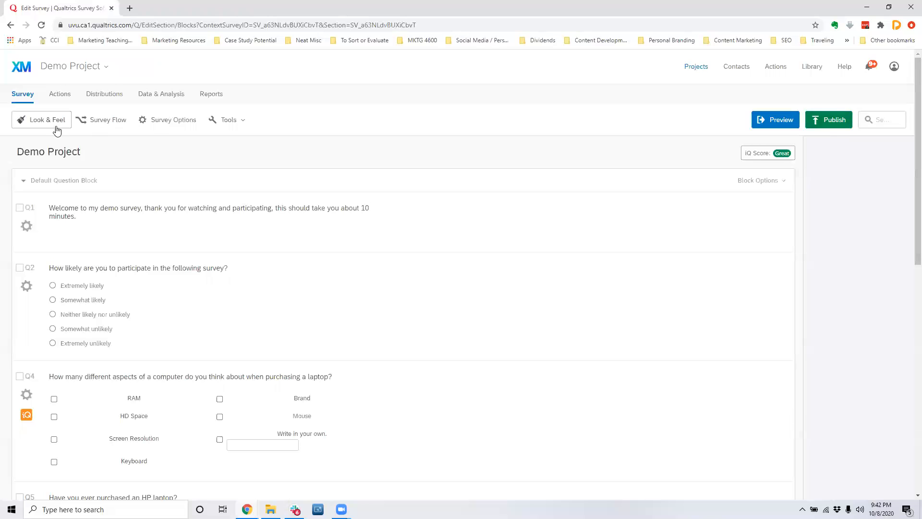
Open the Look and Feel settings and compare the survey's desktop and mobile appearance.
click(23, 121)
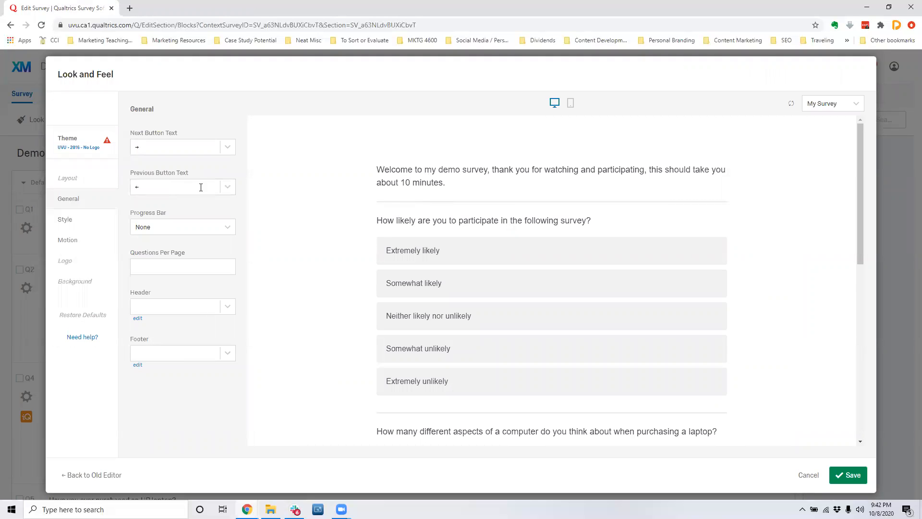
click(571, 102)
click(554, 103)
click(571, 102)
click(555, 103)
scroll(634, 317, down, 5)
scroll(309, 309, up, 3)
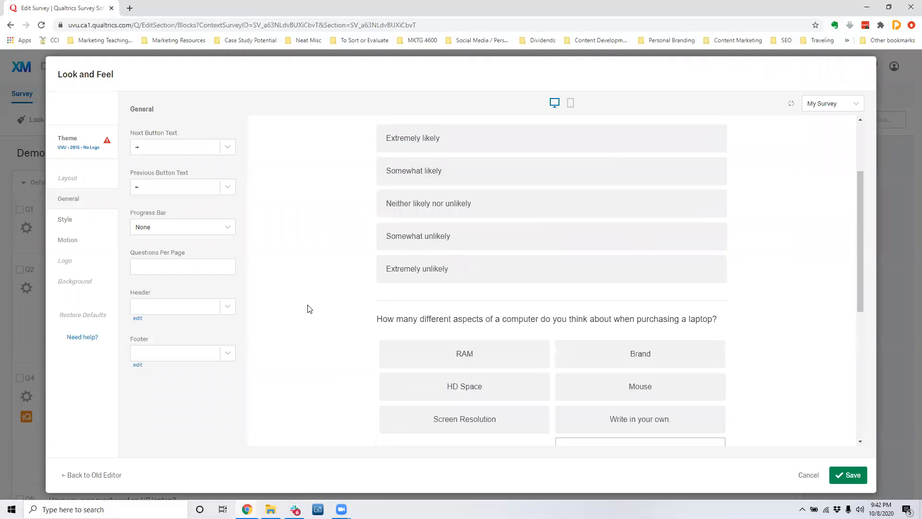
scroll(309, 309, up, 3)
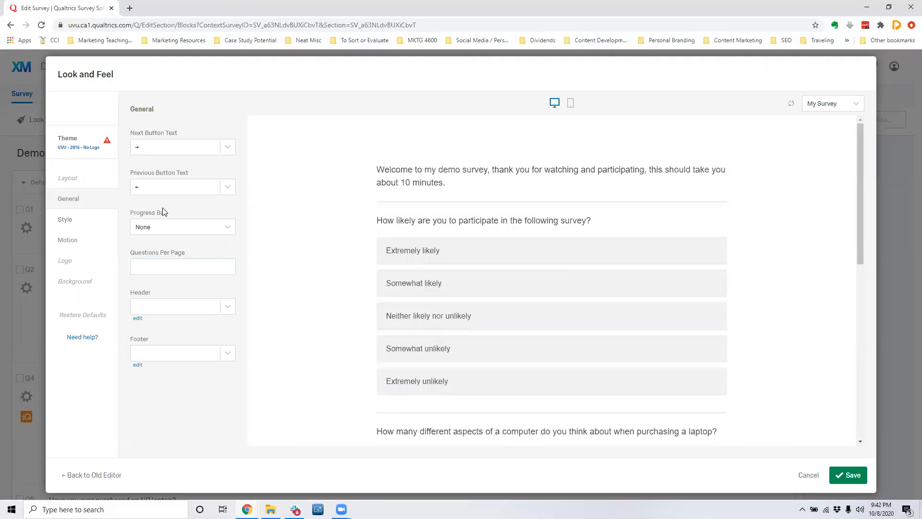
Examine the Progress Bar options and leave Look and Feel without saving.
click(172, 228)
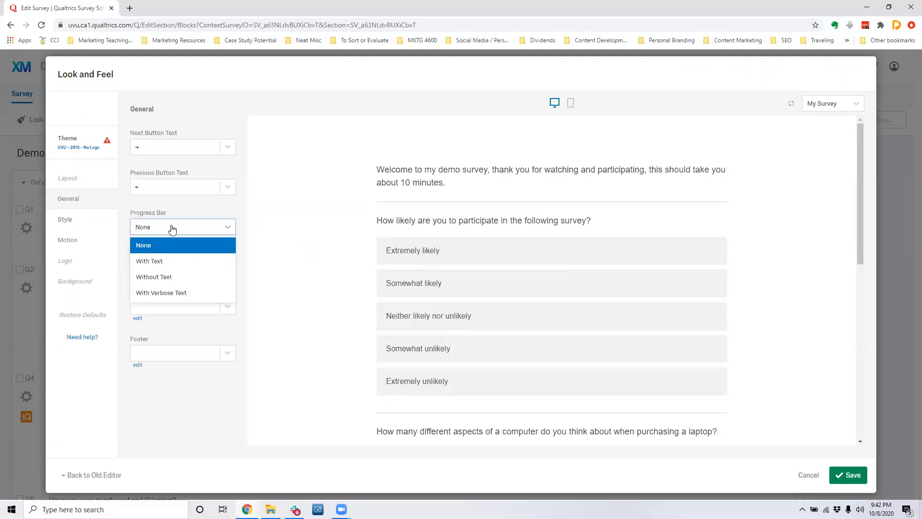
click(263, 216)
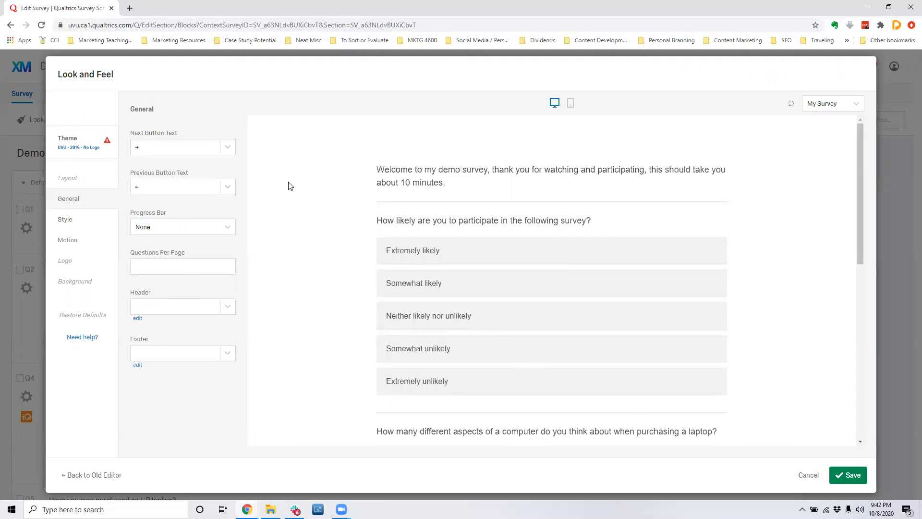
click(807, 478)
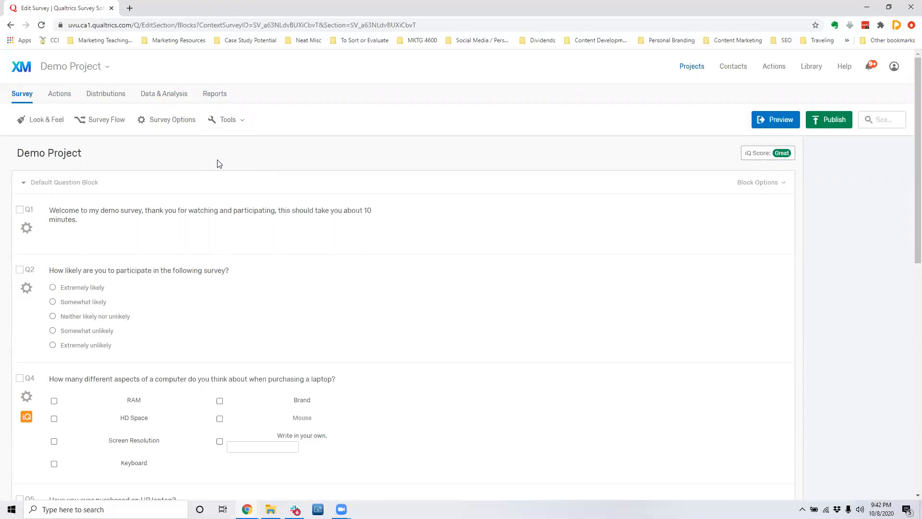
Get a single reusable anonymous link for distributing the survey.
click(104, 95)
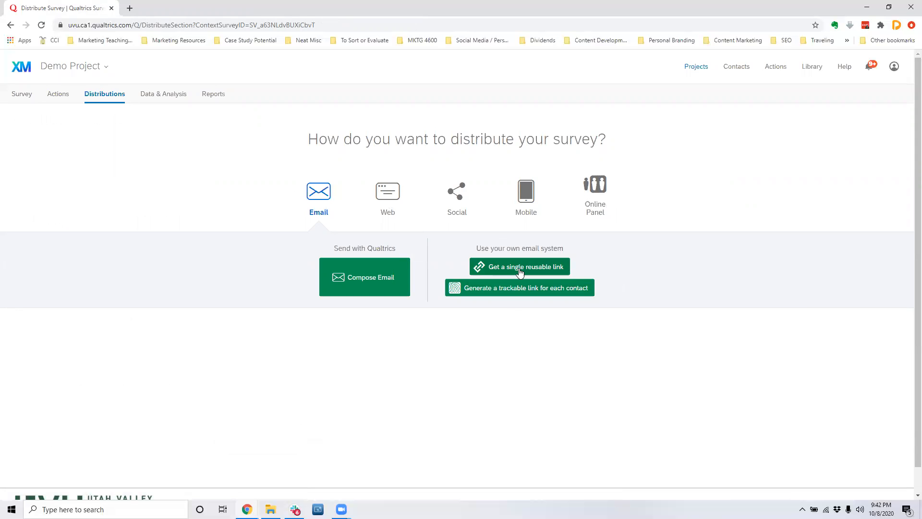
click(535, 272)
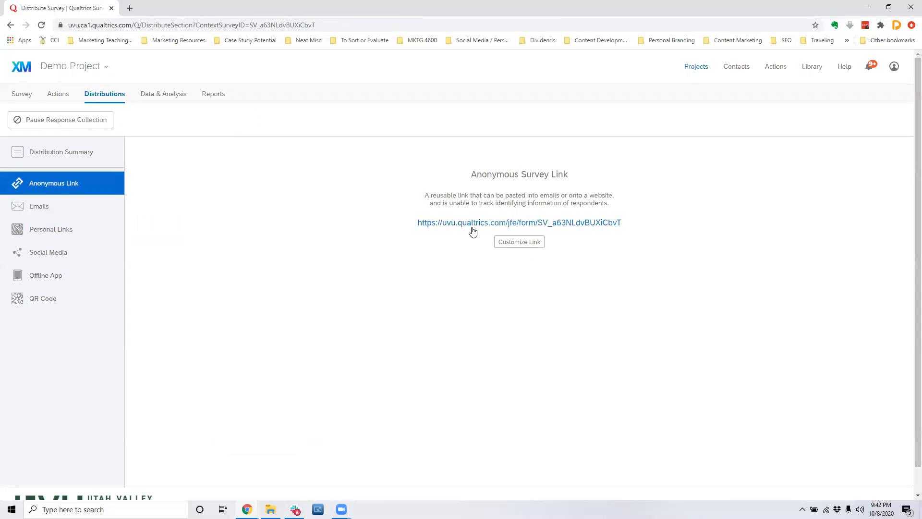
Customize the anonymous survey link with the link text "THis is our HP Survey Example".
click(511, 242)
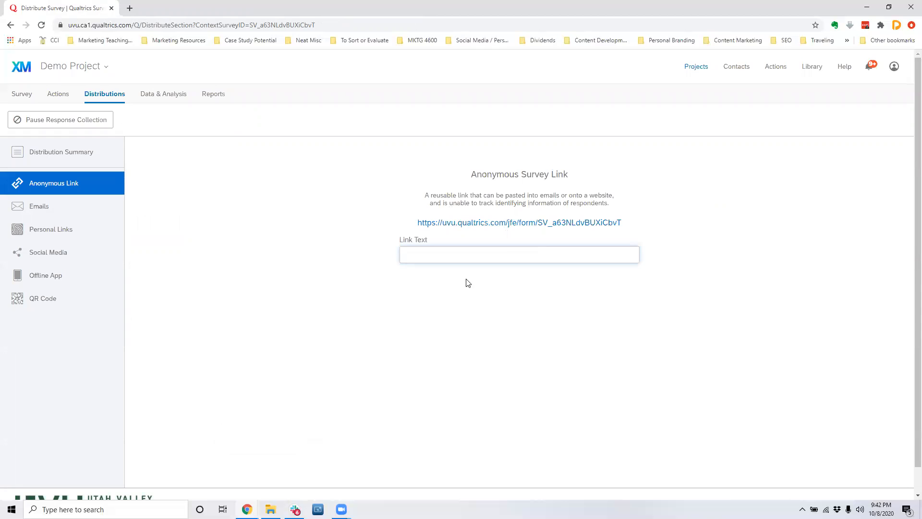
text(THis is our HP)
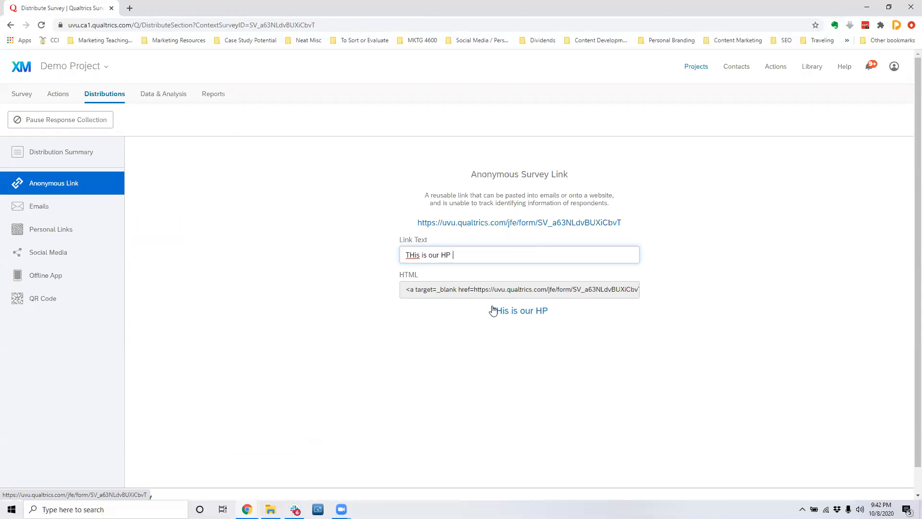
text( Q)
key(BackSpace)
text(Survey)
key(BackSpace)
key(BackSpace)
key(BackSpace)
key(BackSpace)
text(rvey Example)
click(465, 324)
Check the copy options of the customized link and select its HTML code.
right_click(536, 314)
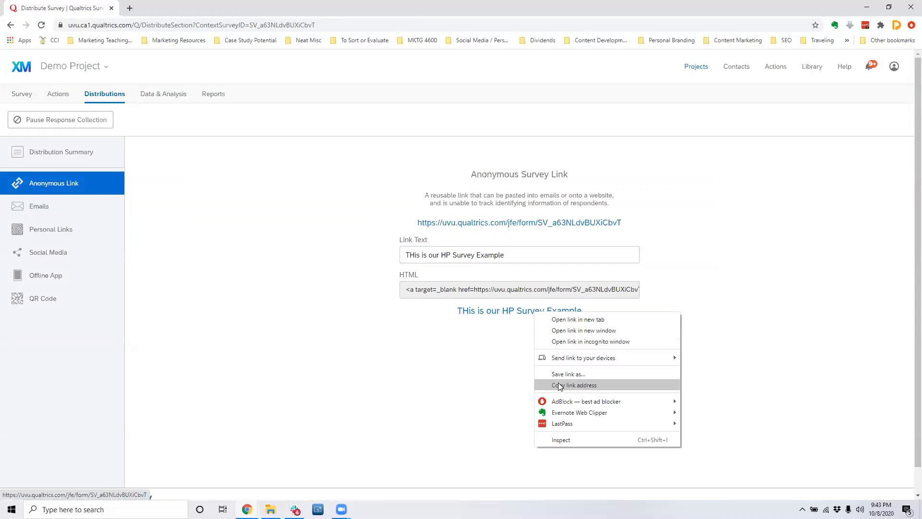
click(432, 383)
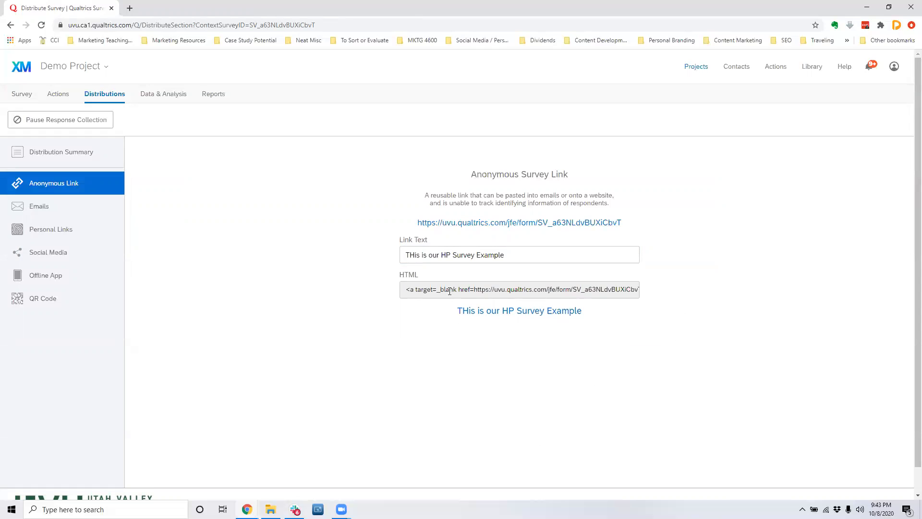
click(450, 291)
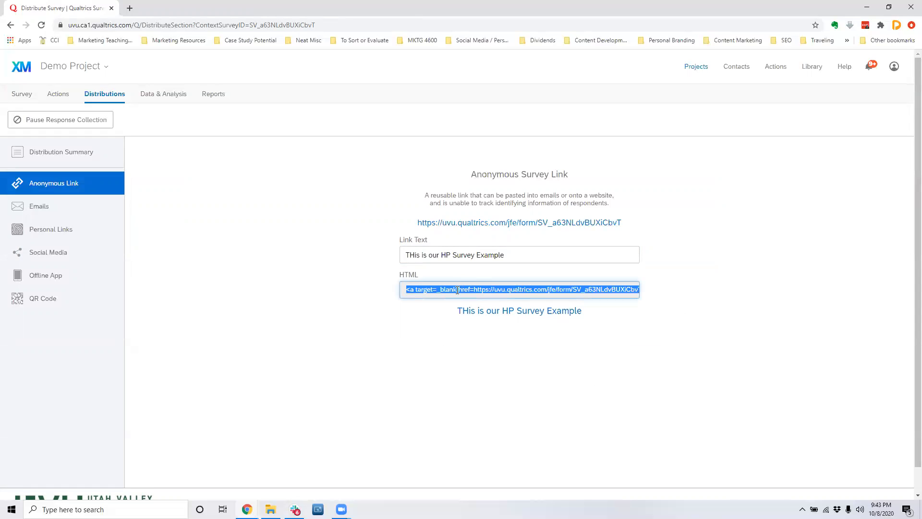
Try to correct the start of the custom link text, and clear the whole link text.
click(416, 257)
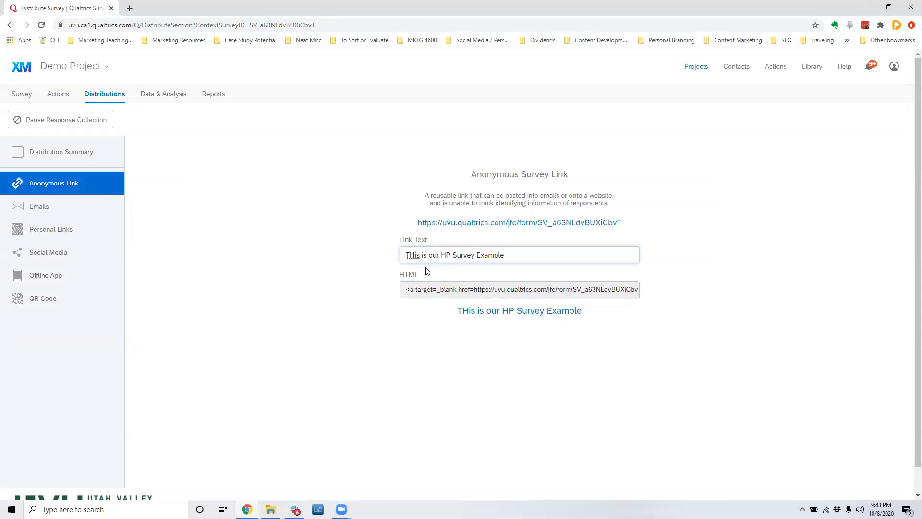
key(BackSpace)
text(\)
key(BackSpace)
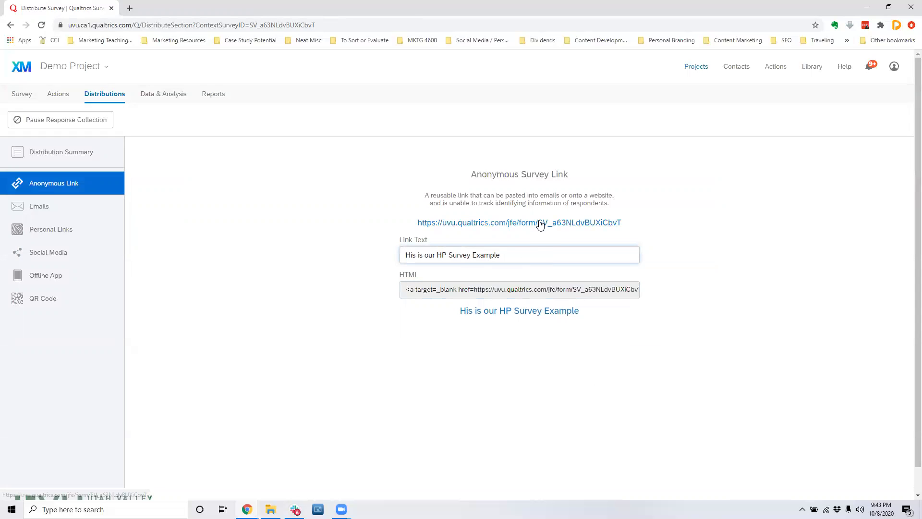
drag(502, 255, 367, 265)
key(BackSpace)
click(340, 252)
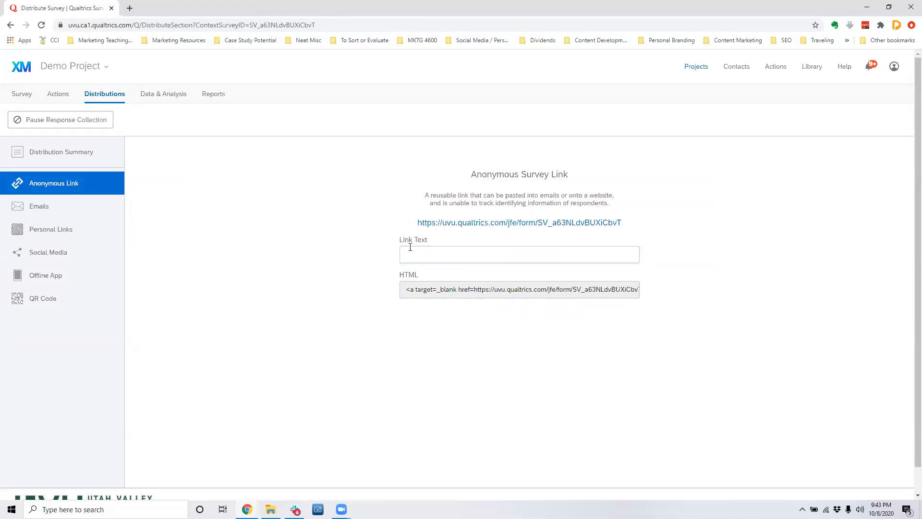
Check the copy options for the anonymous survey link's address.
right_click(526, 224)
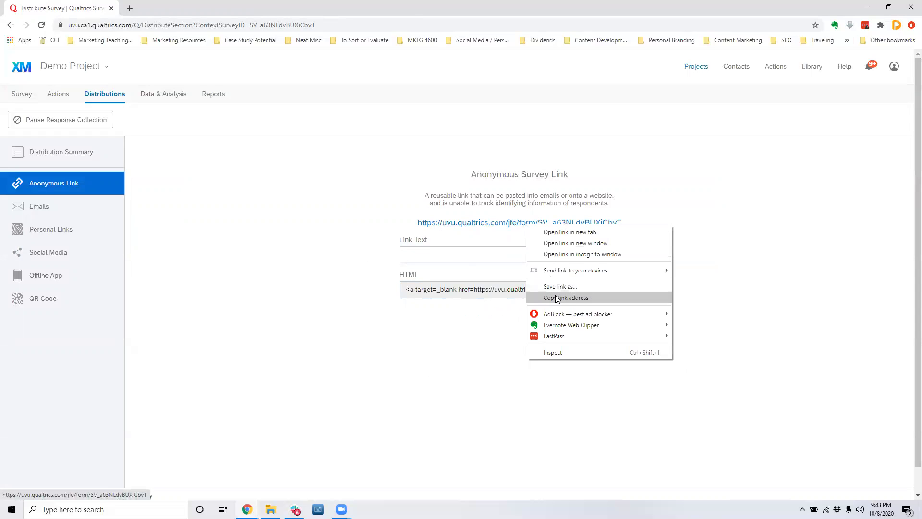
click(319, 205)
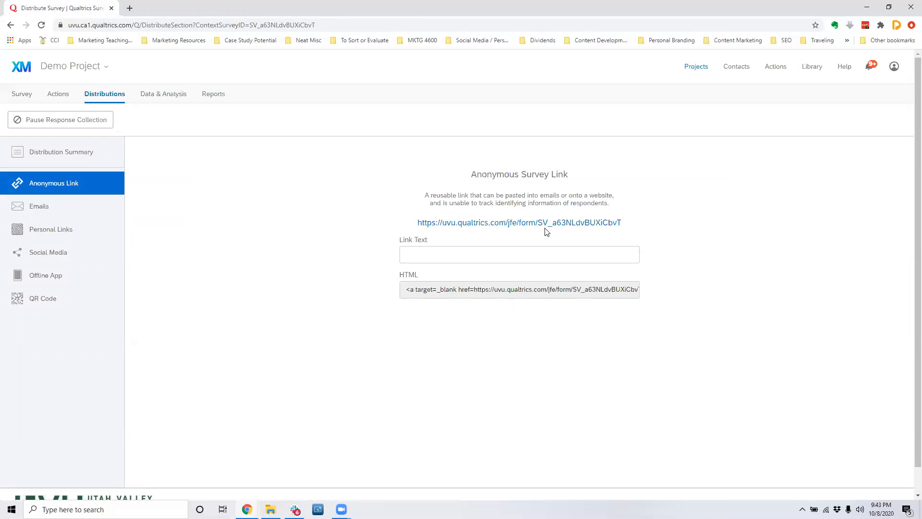
Return to the survey editor and review the ExpertReview findings behind the survey's iQ score.
click(21, 96)
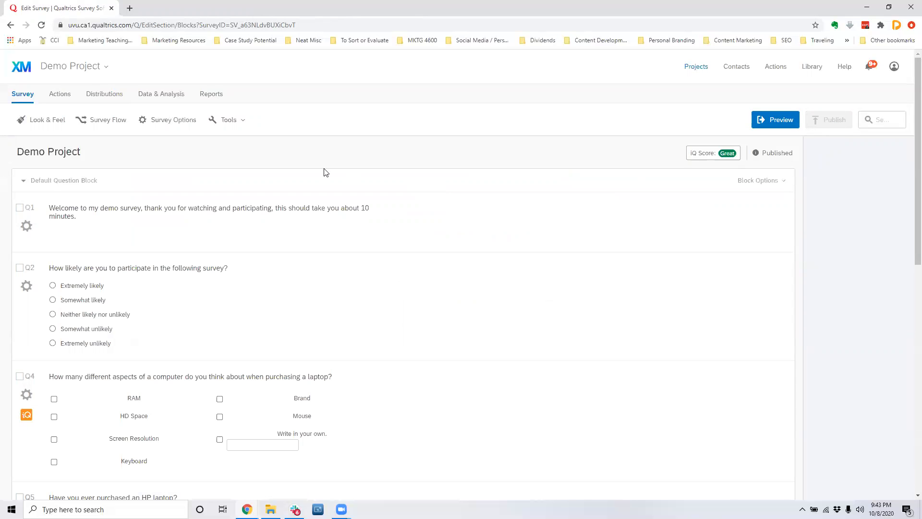
click(711, 153)
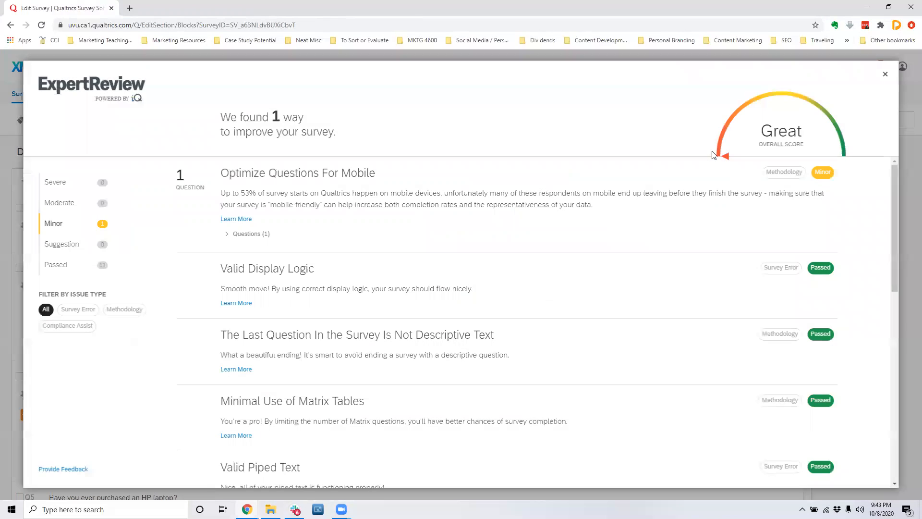
scroll(620, 207, down, 5)
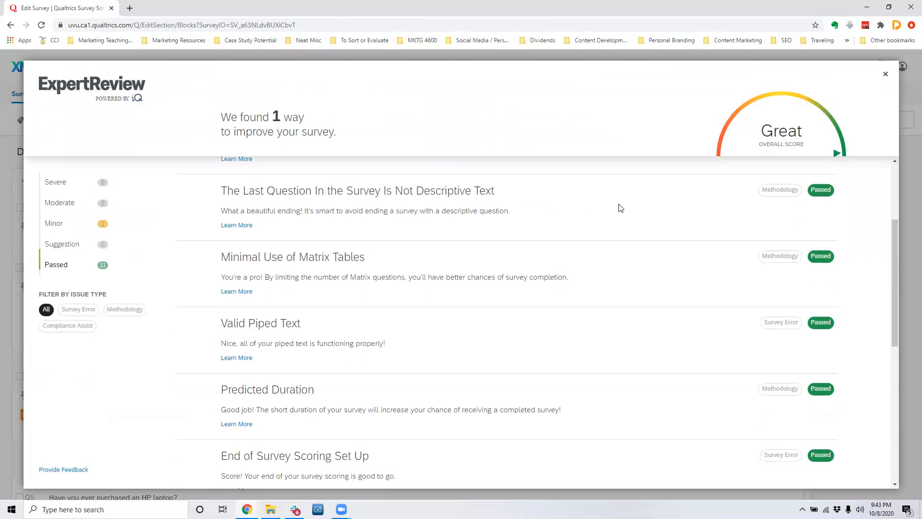
scroll(620, 207, down, 3)
scroll(621, 205, down, 3)
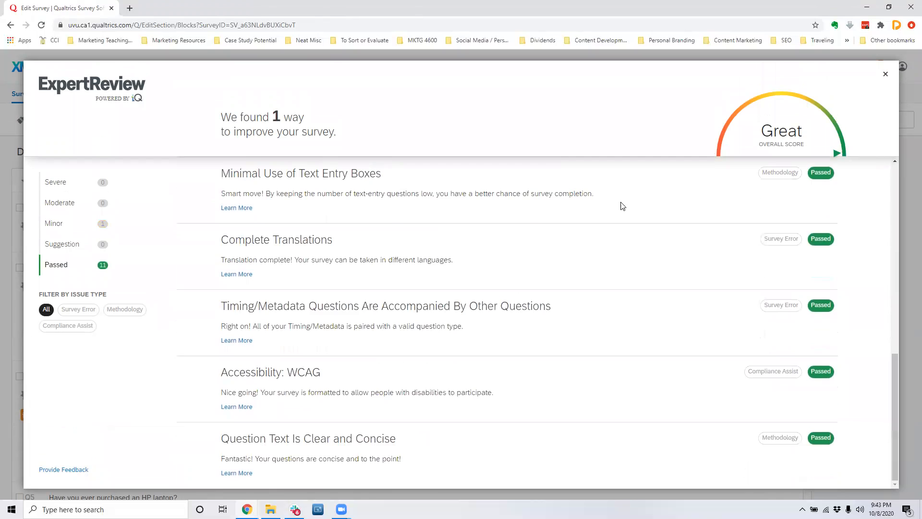
scroll(621, 205, up, 11)
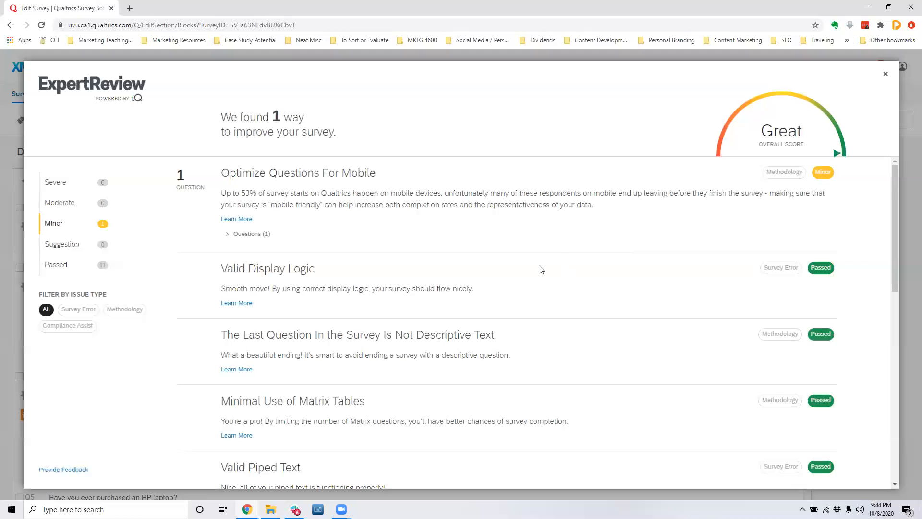
scroll(564, 240, down, 3)
scroll(571, 233, up, 3)
scroll(598, 253, down, 3)
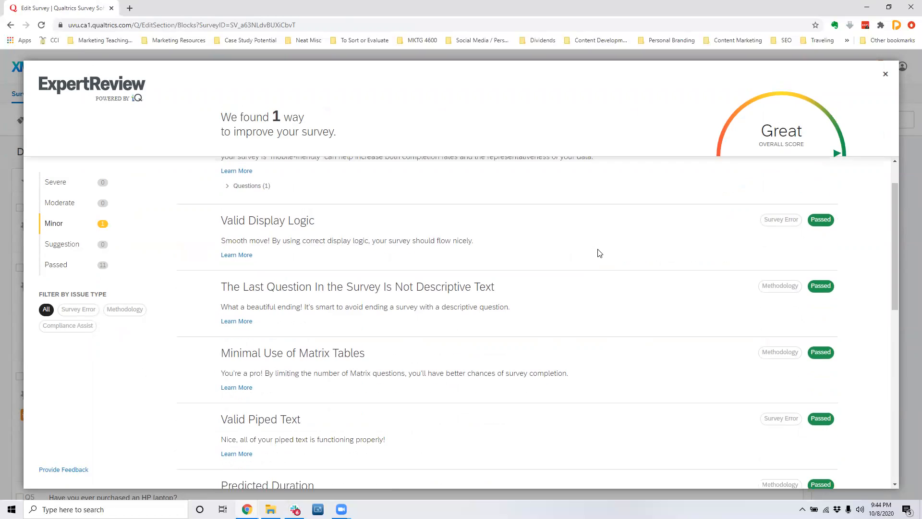
scroll(599, 253, up, 3)
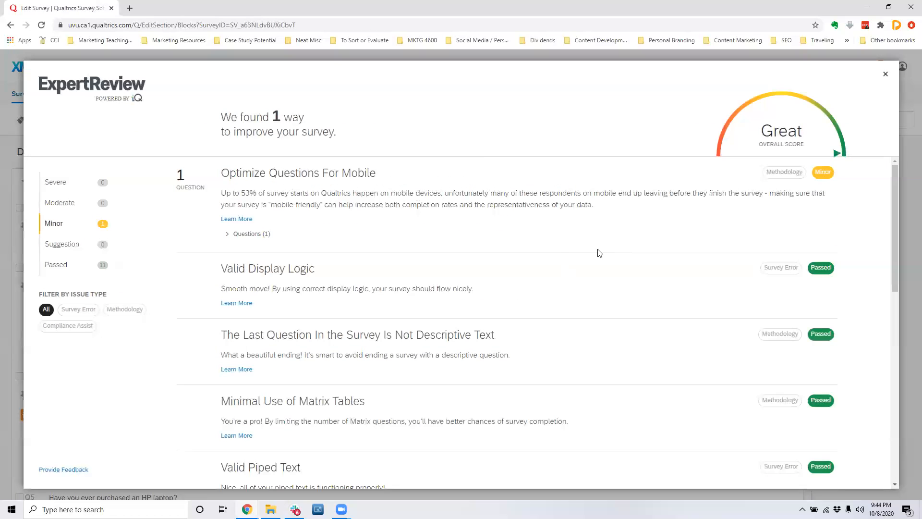
click(887, 77)
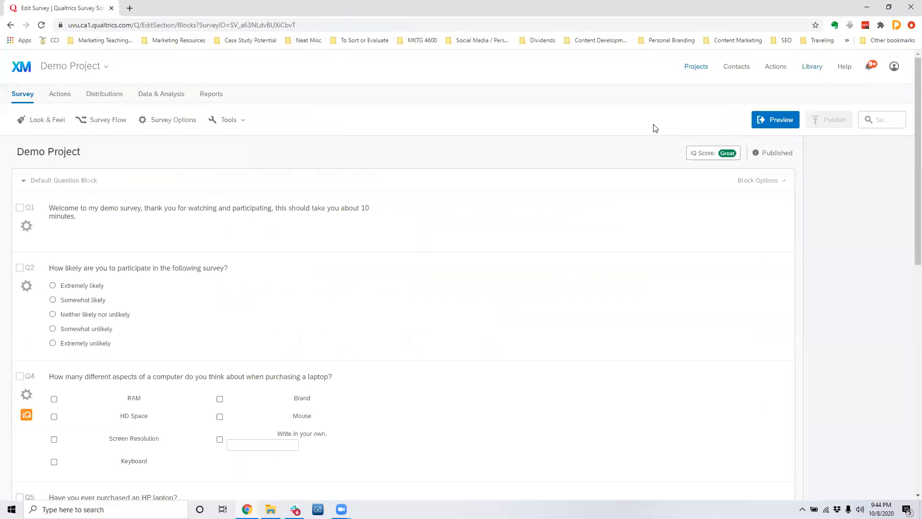
Look through the QR code, personal links and social media distribution options, and return to the anonymous link.
click(105, 96)
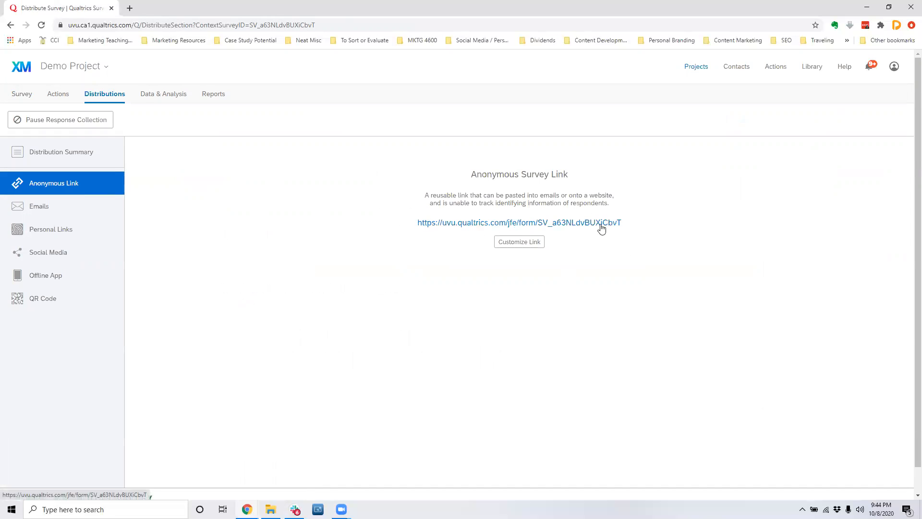
click(54, 309)
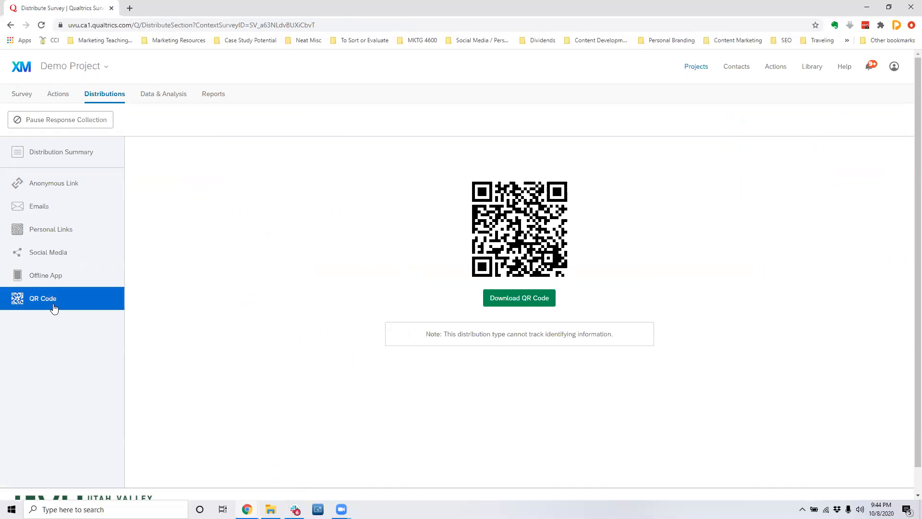
click(65, 228)
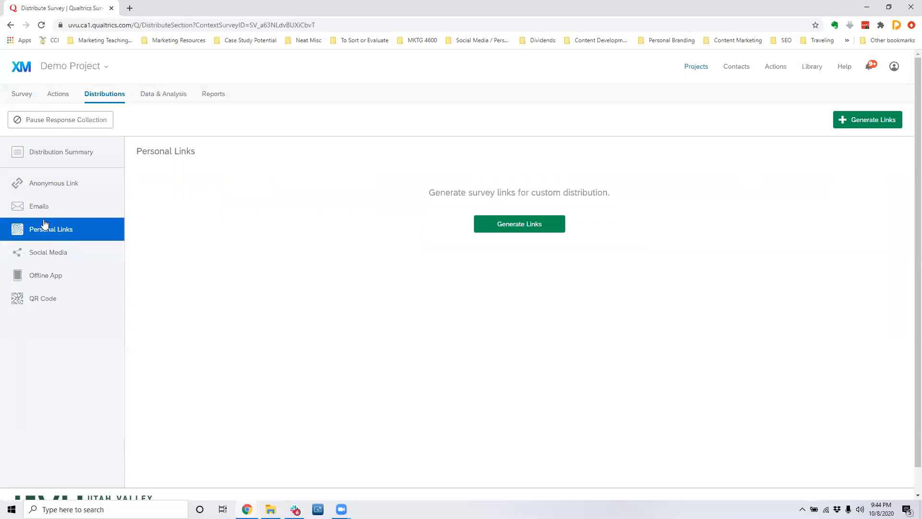
click(58, 255)
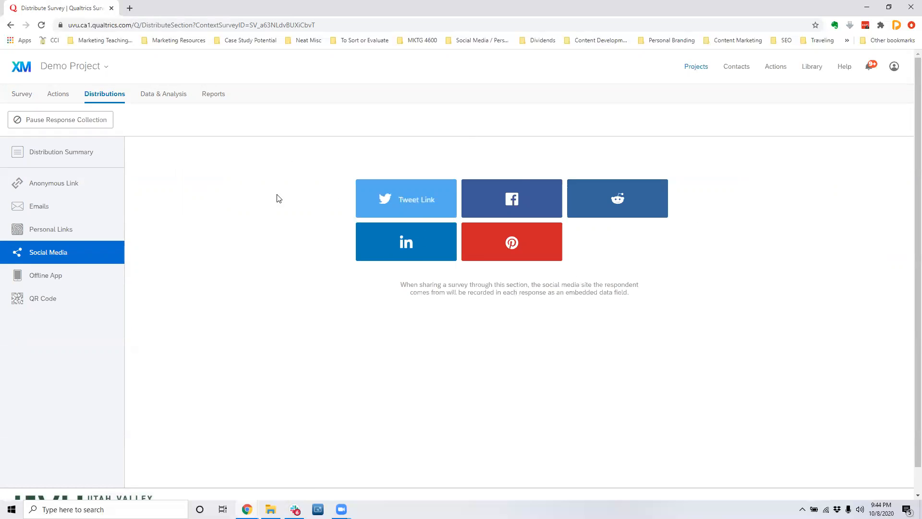
click(69, 185)
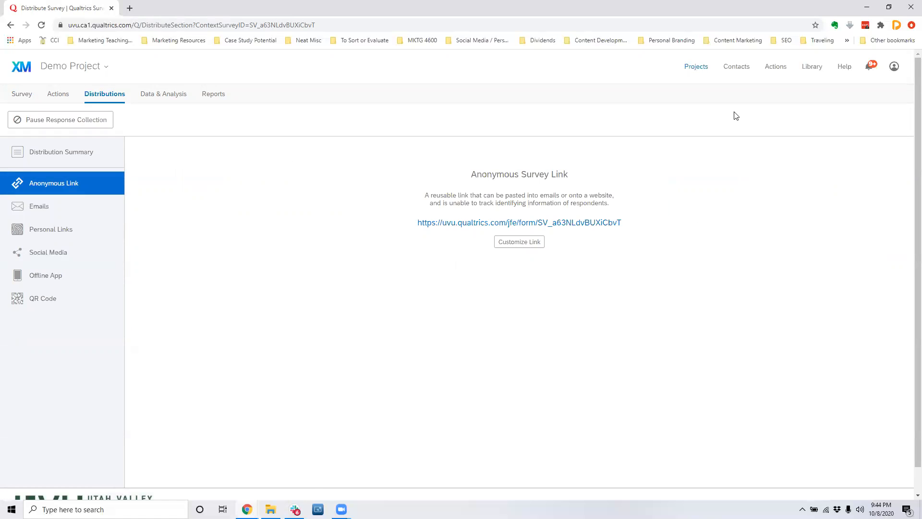
Open the collaboration settings for Demo Project from the project list and enter a collaborator's e-mail address.
click(702, 70)
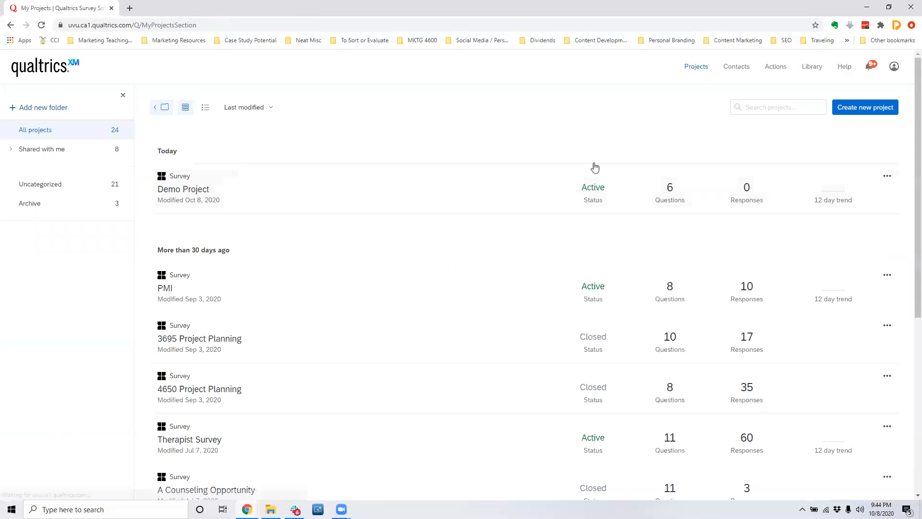
click(886, 178)
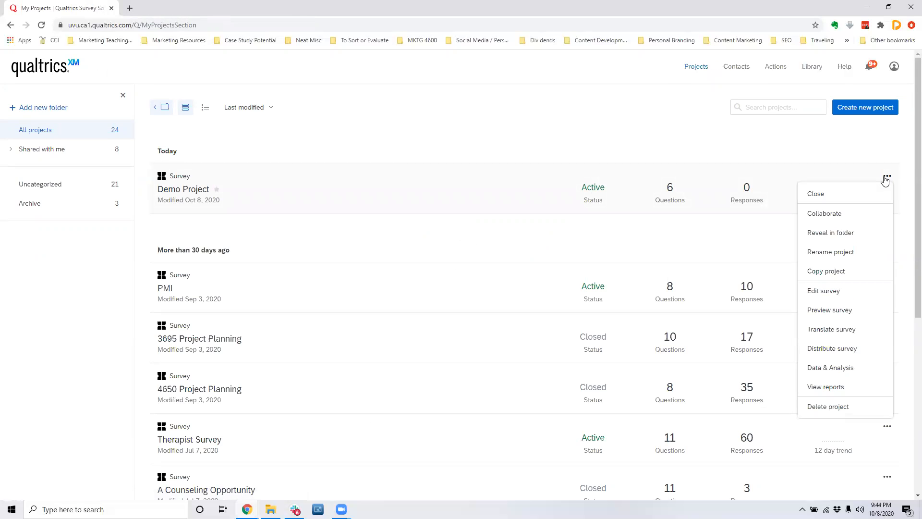
click(867, 213)
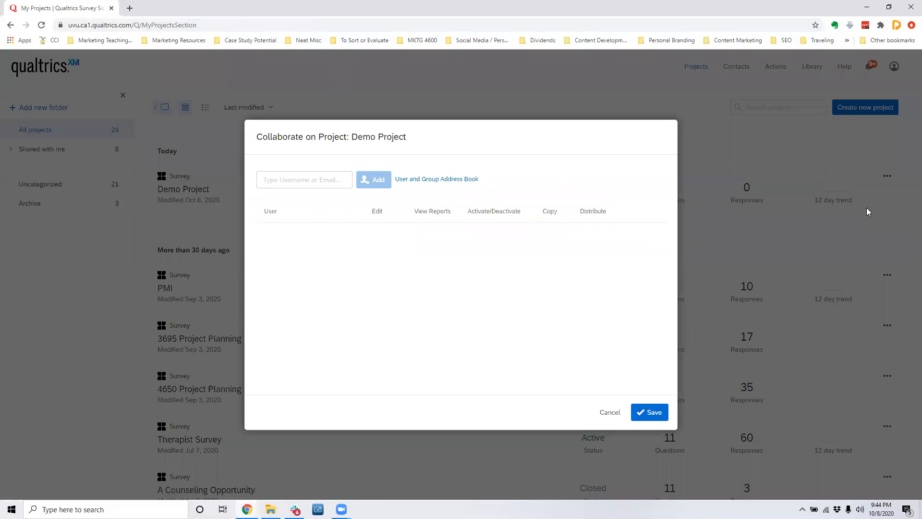
click(315, 181)
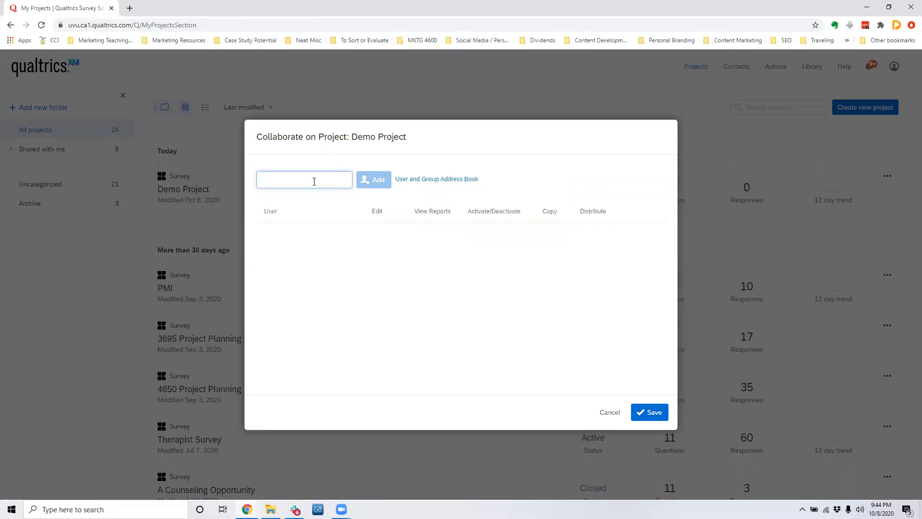
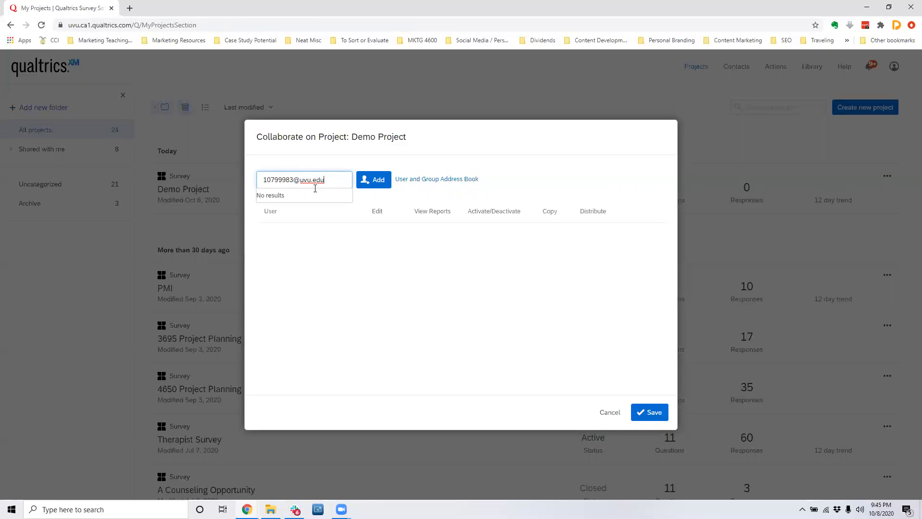
Search the user and group address book for a collaborator by name, and leave it without adding anyone.
click(405, 180)
scroll(432, 253, down, 1)
scroll(528, 206, up, 1)
drag(591, 161, 512, 134)
click(508, 121)
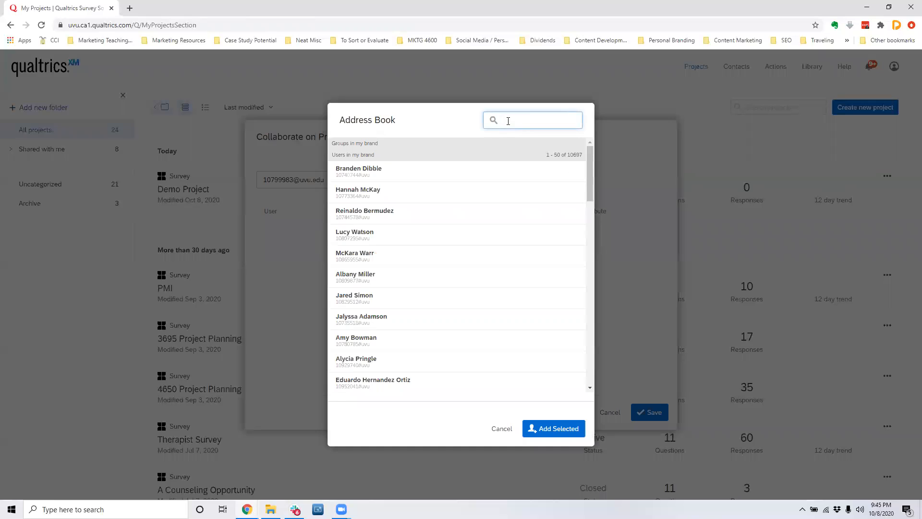
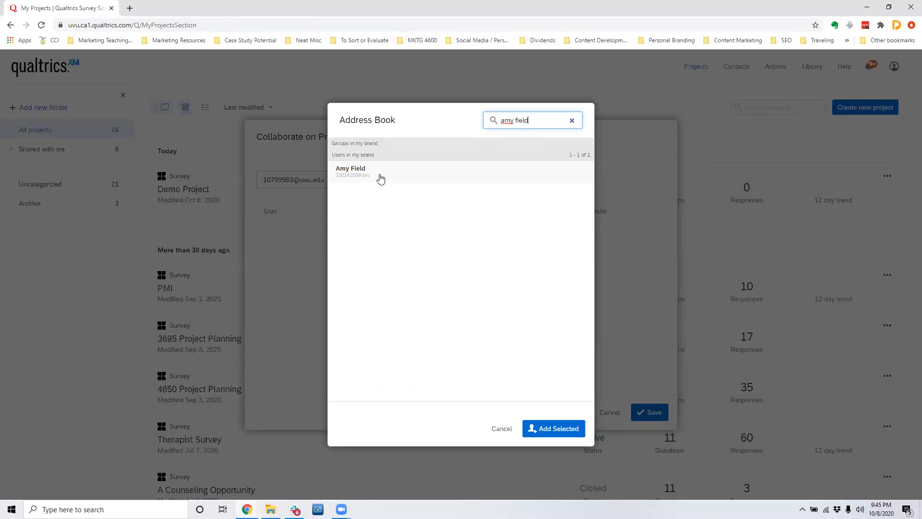
click(502, 428)
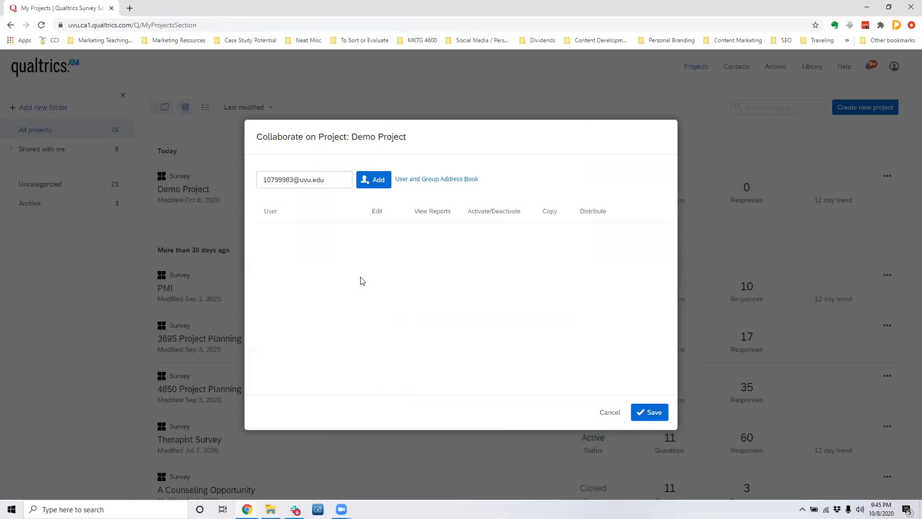
Clear the collaborator's e-mail address and cancel the collaboration settings for Demo Project.
drag(326, 182, 264, 182)
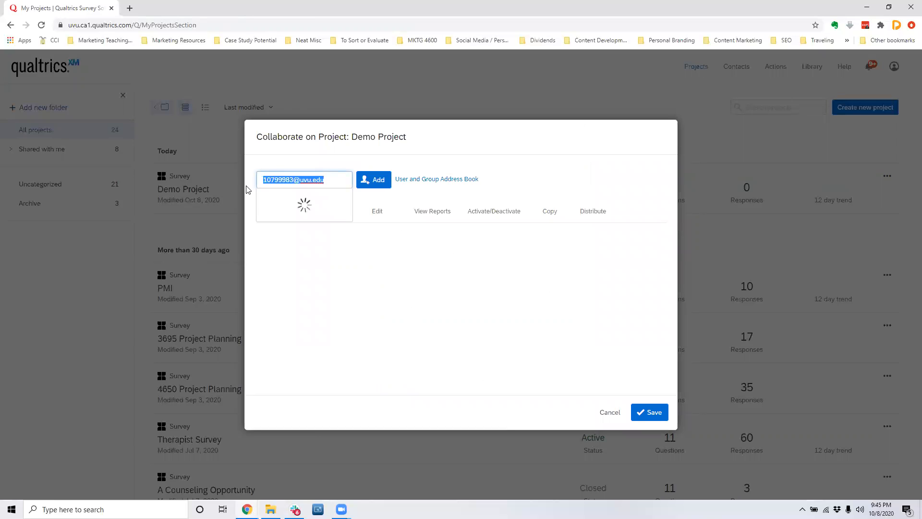
key(BackSpace)
click(432, 194)
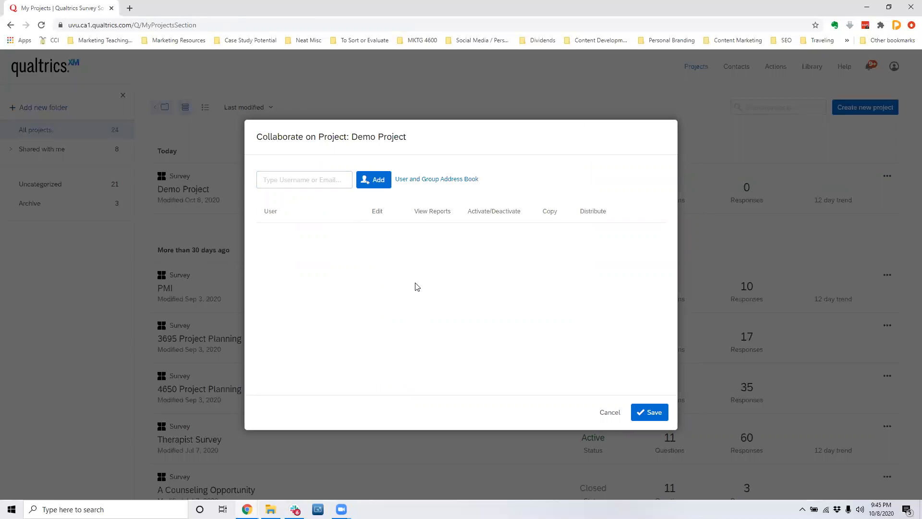
click(610, 413)
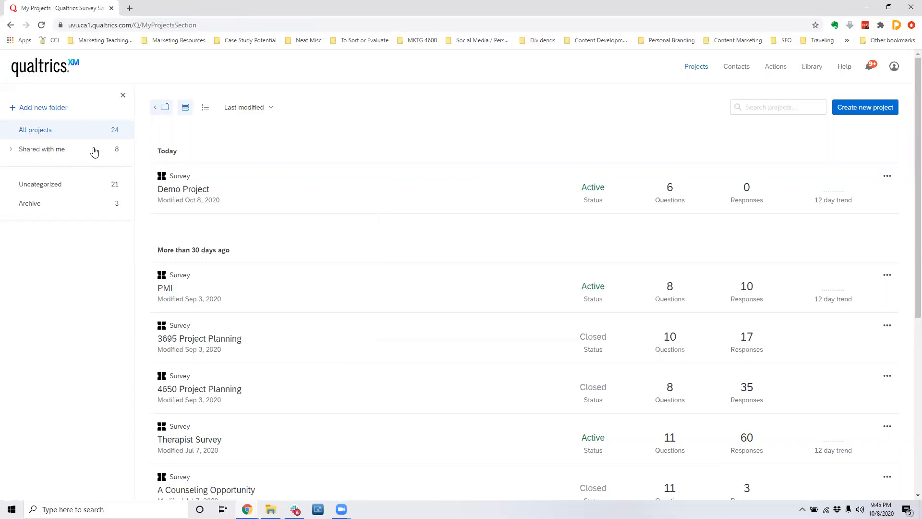
Check the project options for Demo Project, and open the project's response data.
click(887, 176)
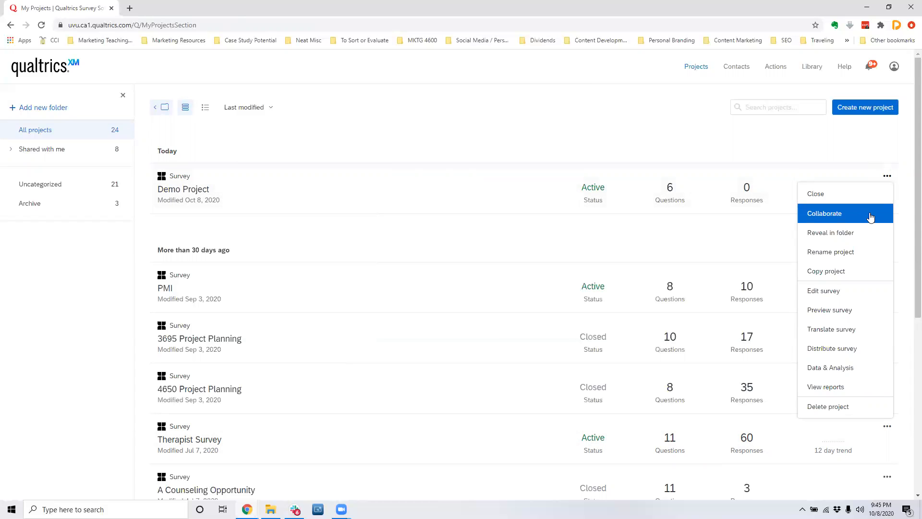
click(668, 199)
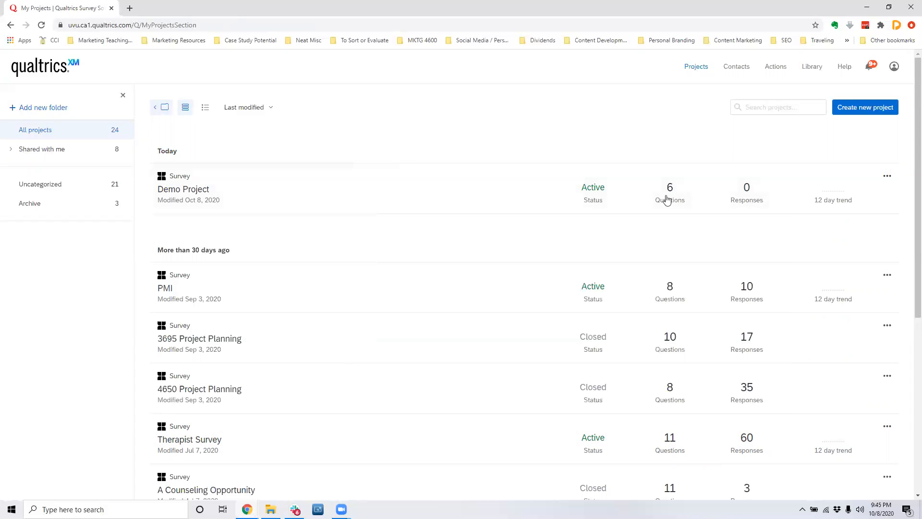
click(870, 186)
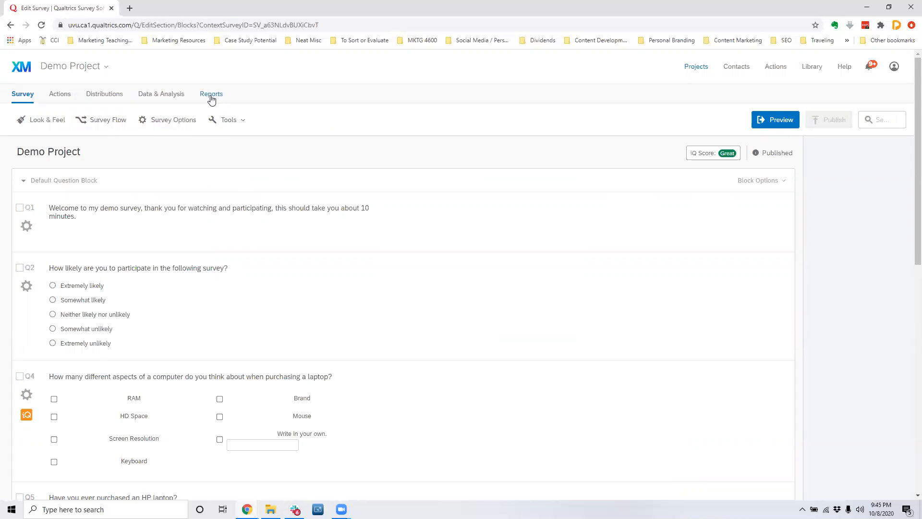
click(170, 94)
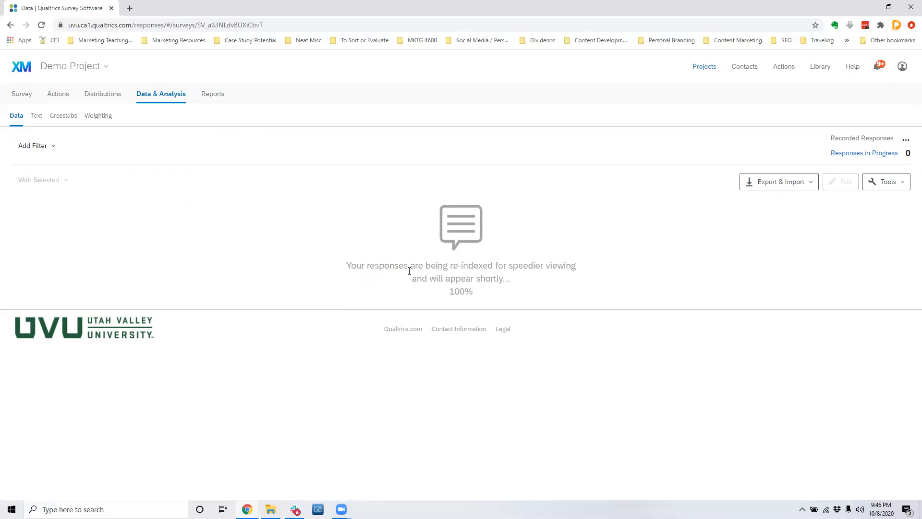
Examine the Default Report of the survey results and check its sharing and export formats.
click(204, 96)
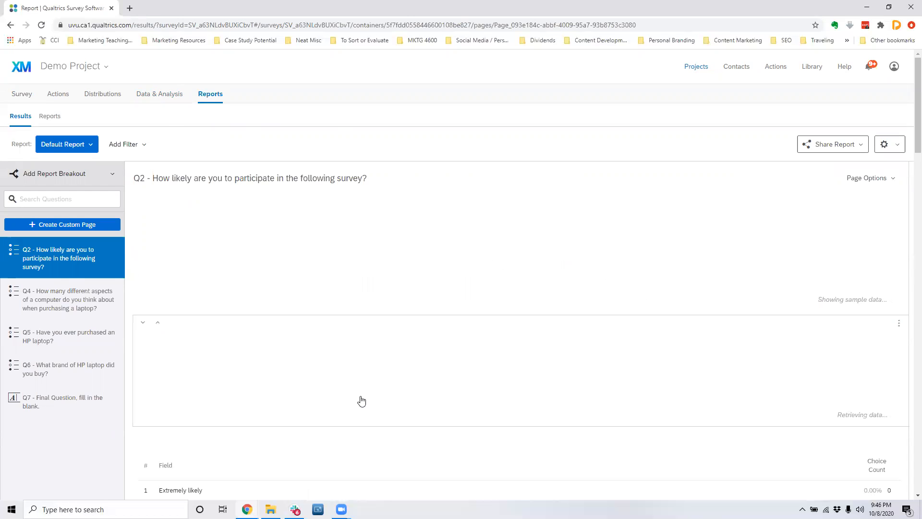
scroll(362, 401, down, 4)
scroll(397, 342, down, 6)
scroll(399, 337, up, 10)
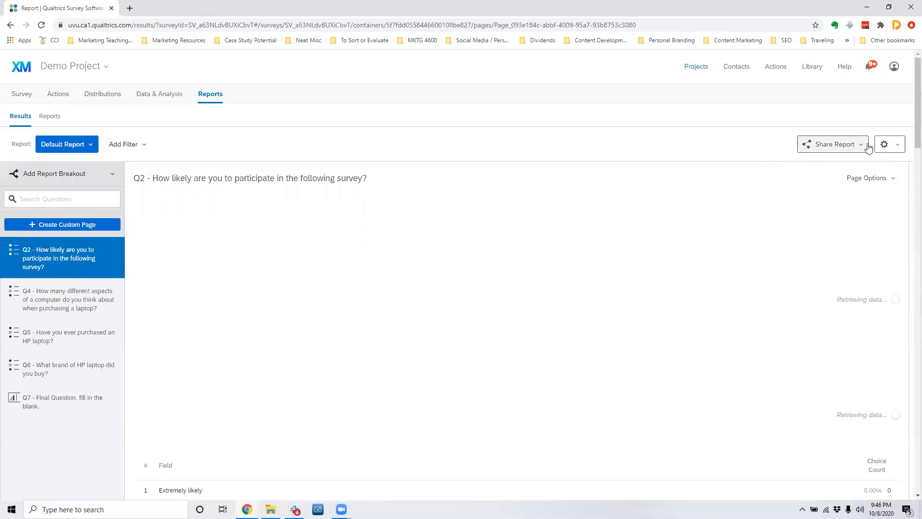
click(856, 146)
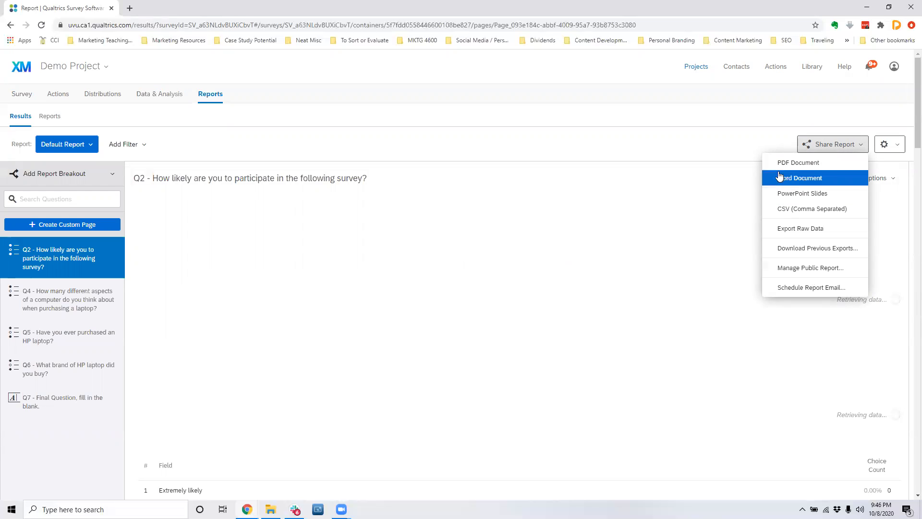
click(777, 123)
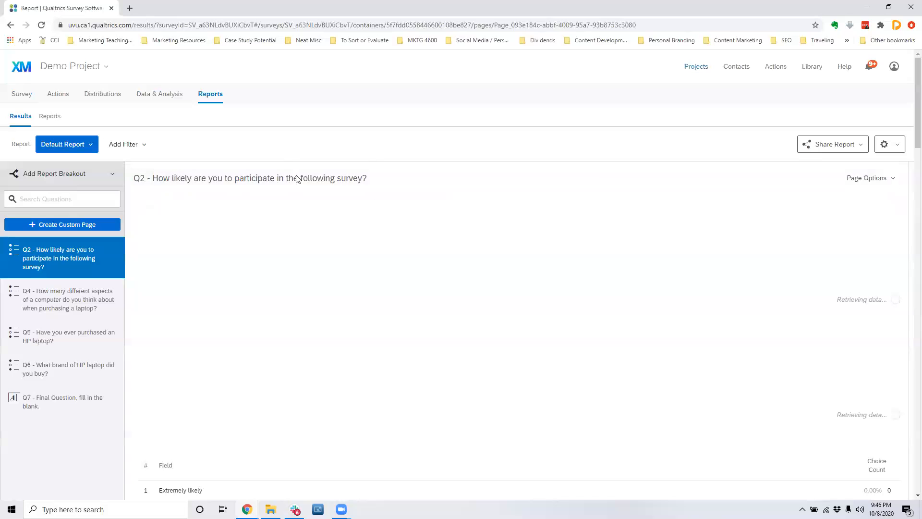
Look over the formats for sharing the Default Report once more, and return to the Demo Project survey editor.
click(822, 144)
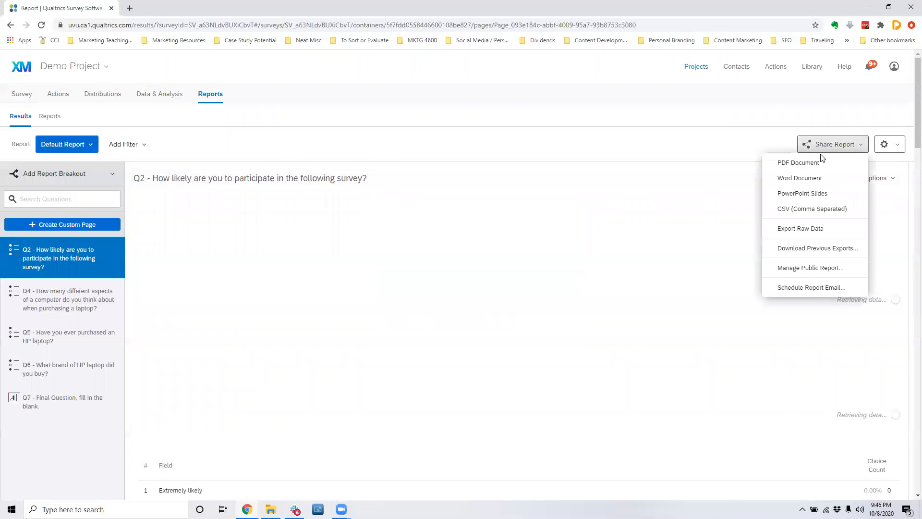
click(684, 122)
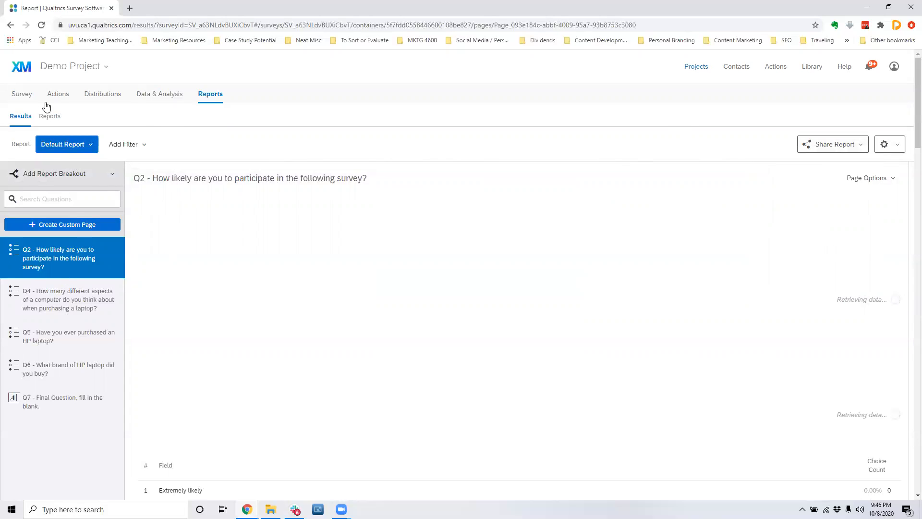
click(23, 95)
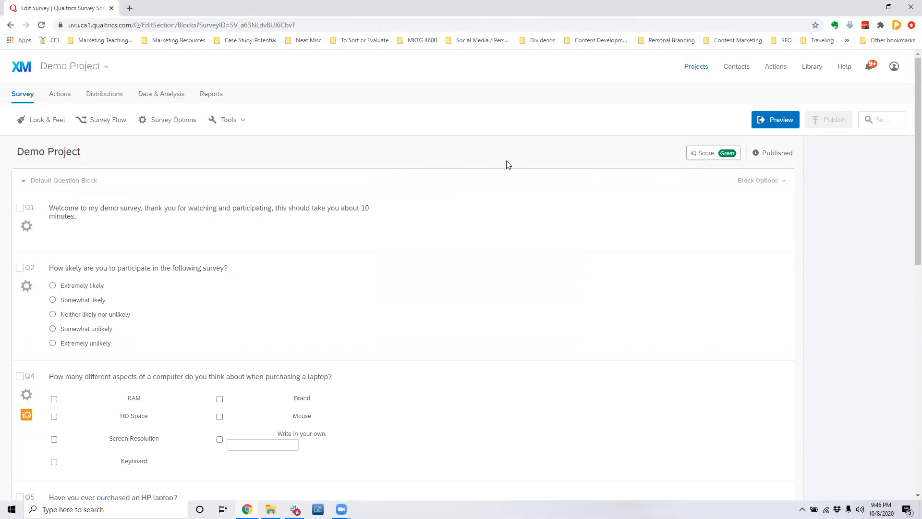
Review the Demo Project questions from the welcome text to the final fill-in question, including the skip logic on the HP laptop question.
scroll(506, 160, down, 7)
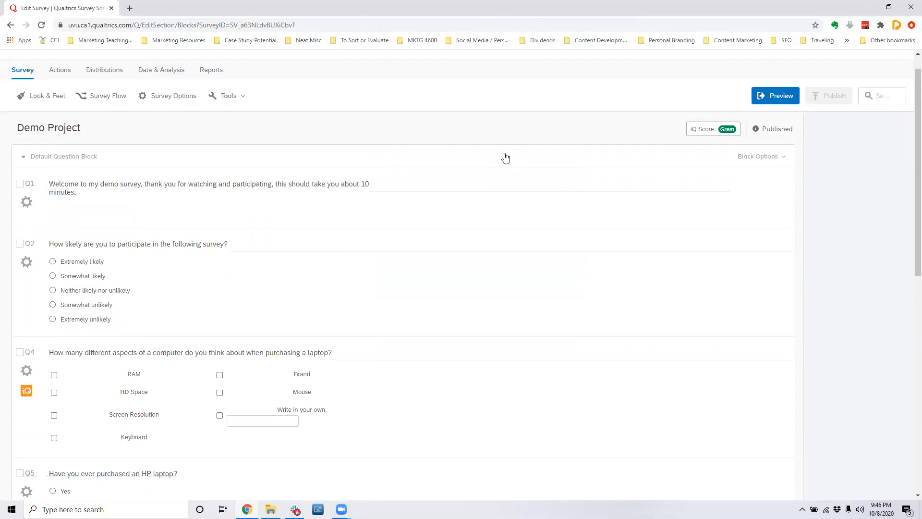
scroll(506, 158, up, 7)
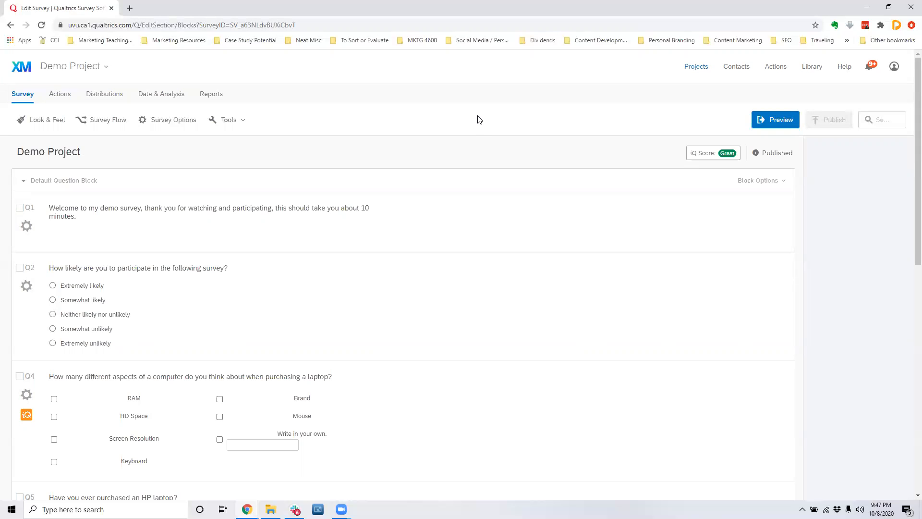
scroll(474, 123, down, 2)
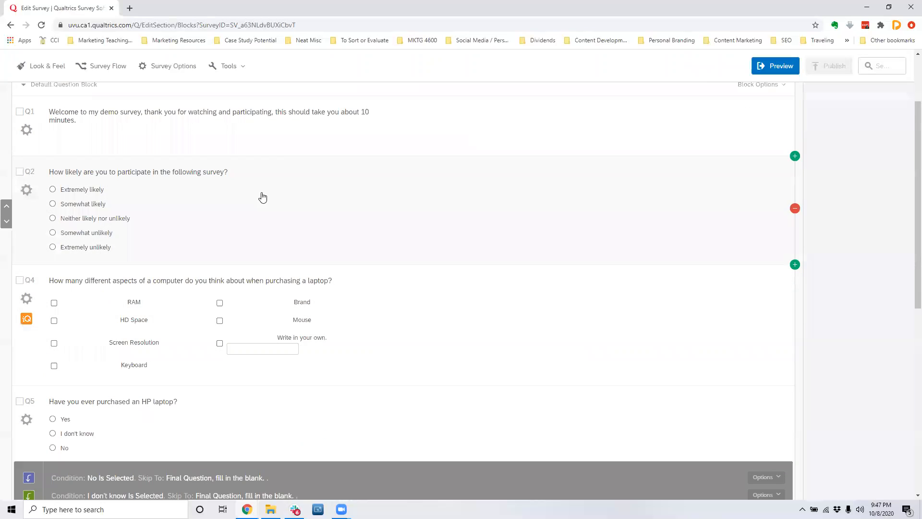
scroll(506, 235, up, 1)
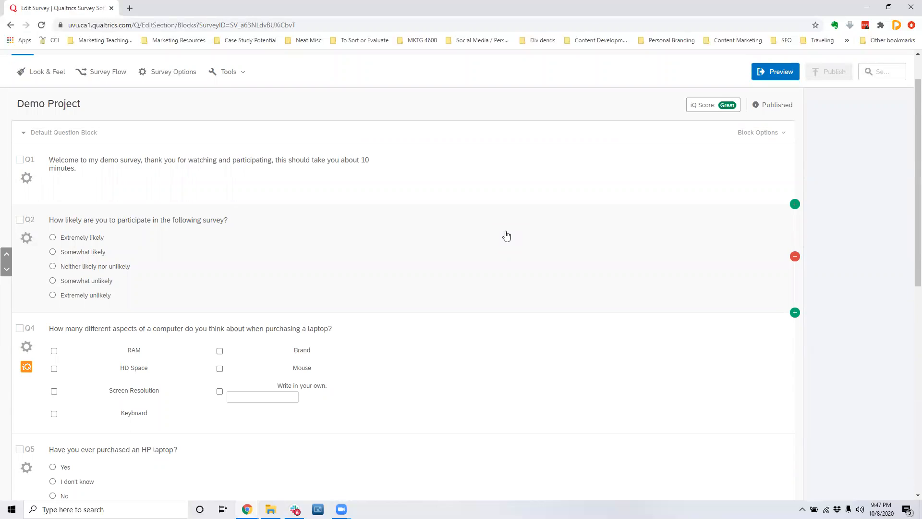
scroll(291, 347, down, 1)
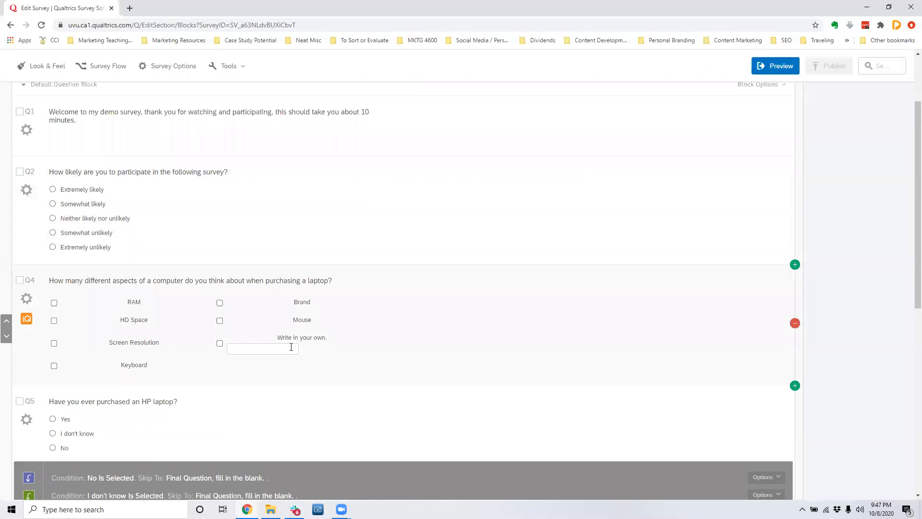
scroll(269, 354, down, 7)
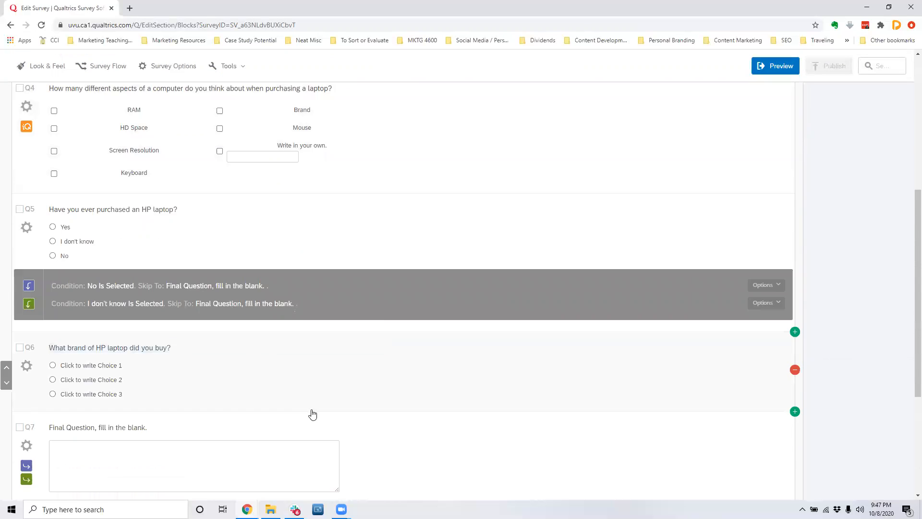
scroll(302, 344, up, 5)
scroll(300, 345, up, 4)
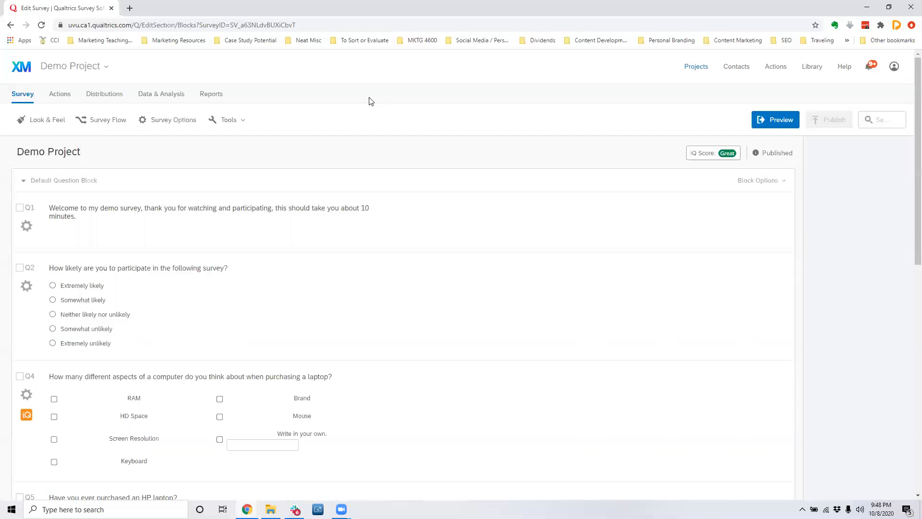
scroll(431, 166, down, 3)
scroll(432, 165, up, 3)
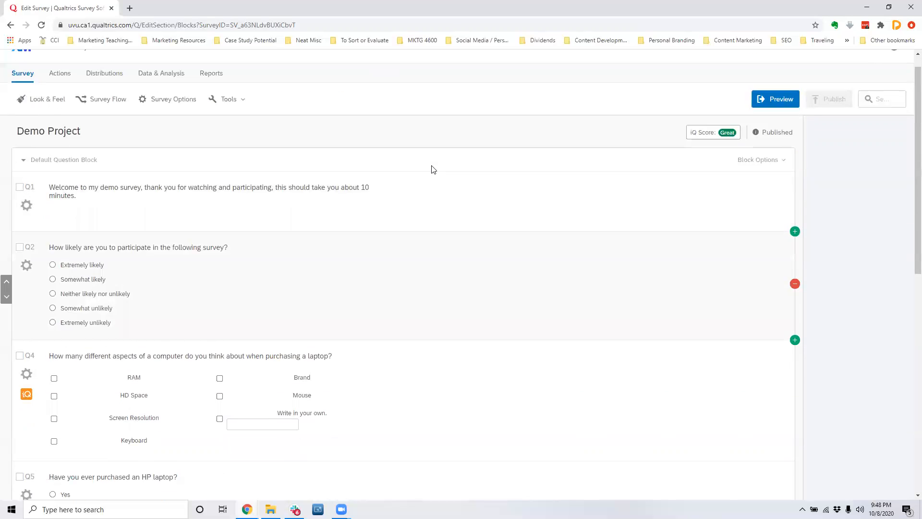